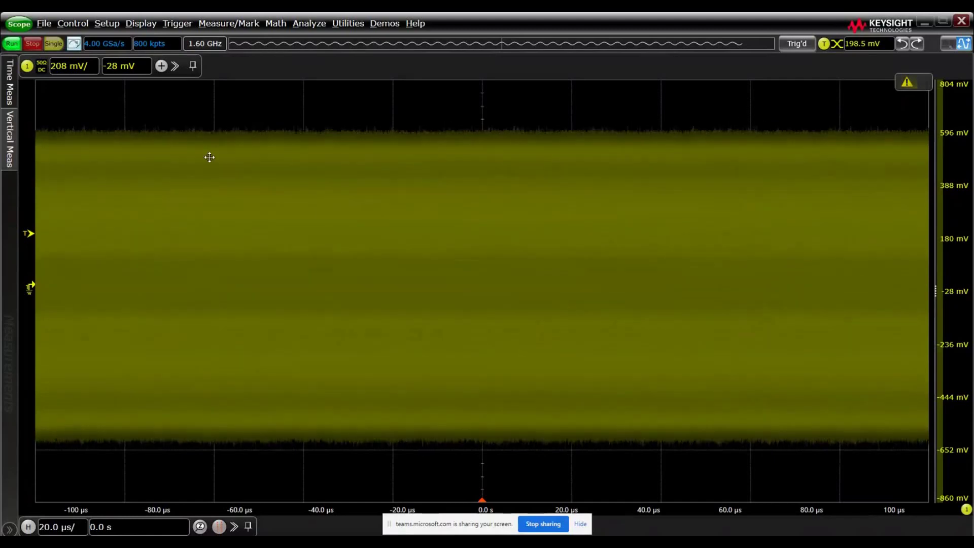
Step: Review channel 1's probe configuration, including the unit and gain options of its external scaling, without changing the settings
{"action": "left_click", "coordinate": [28, 67]}
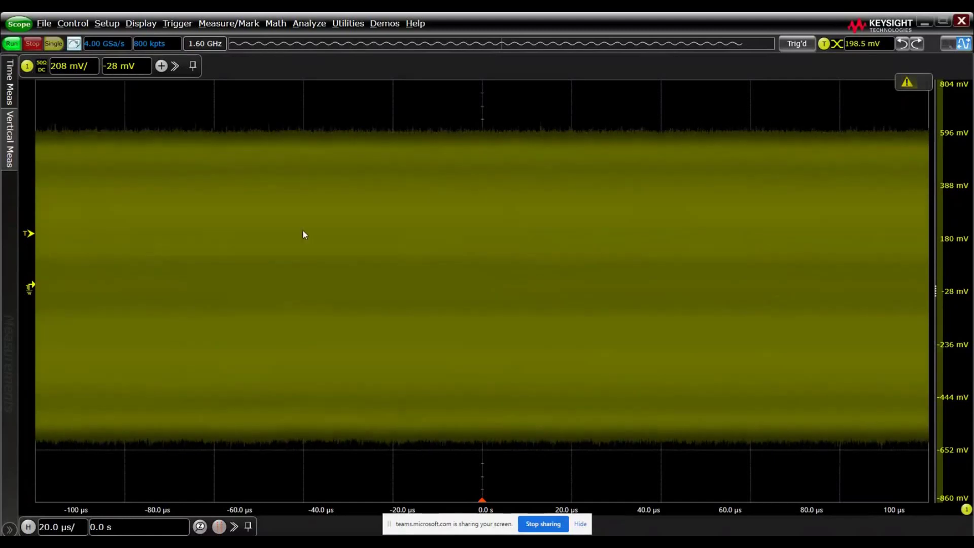
{"action": "left_click_drag", "start_coordinate": [345, 59], "coordinate": [443, 123]}
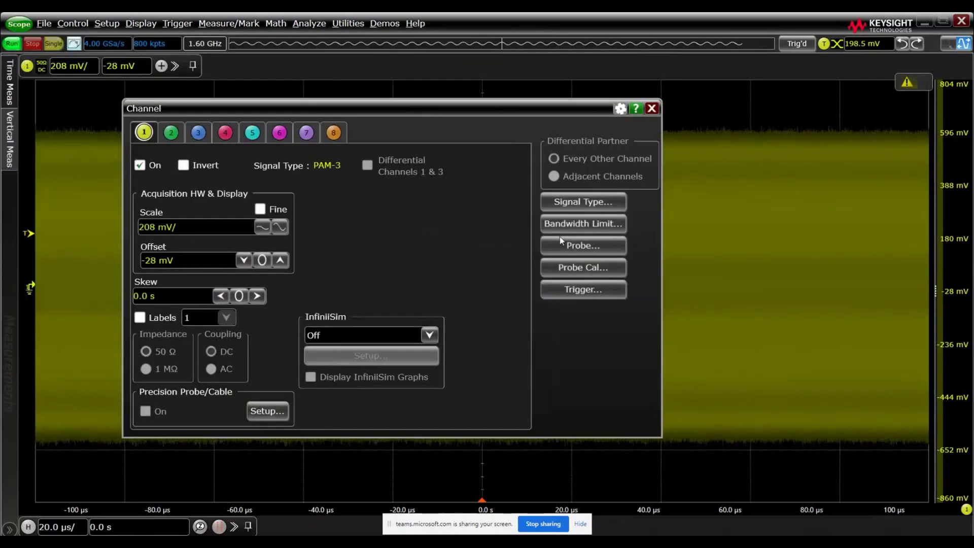
{"action": "left_click", "coordinate": [580, 248]}
{"action": "left_click_drag", "start_coordinate": [153, 45], "coordinate": [186, 73]}
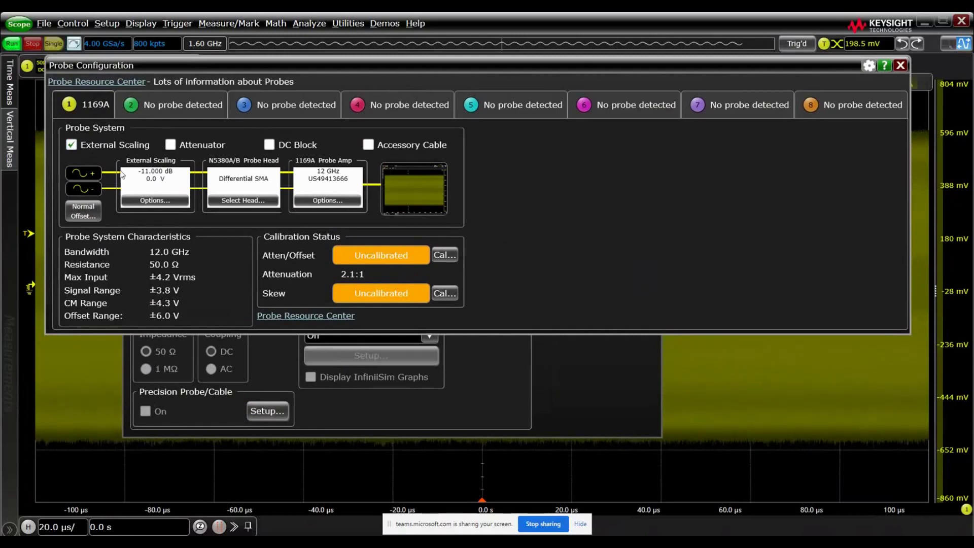
{"action": "left_click", "coordinate": [156, 200]}
{"action": "left_click", "coordinate": [102, 114]}
{"action": "left_click", "coordinate": [102, 117]}
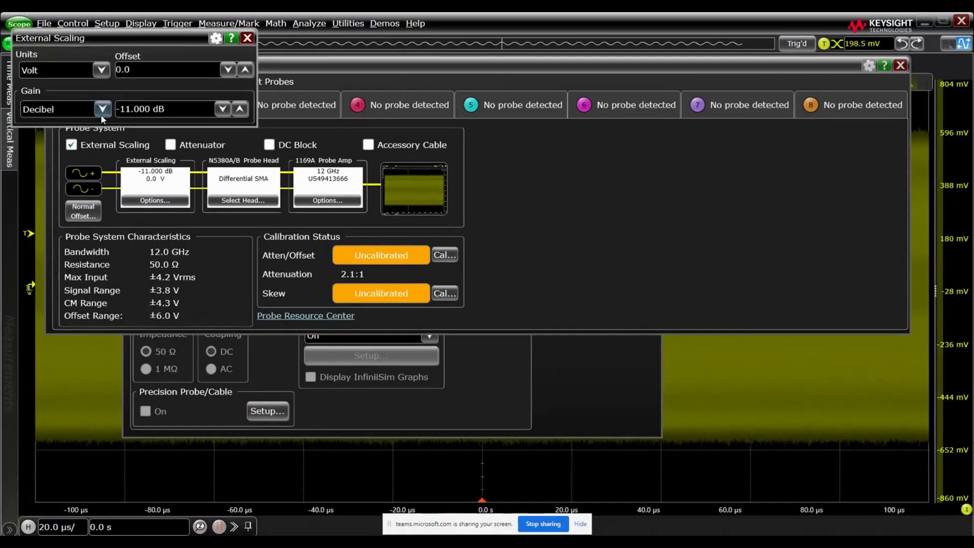
{"action": "left_click", "coordinate": [248, 38]}
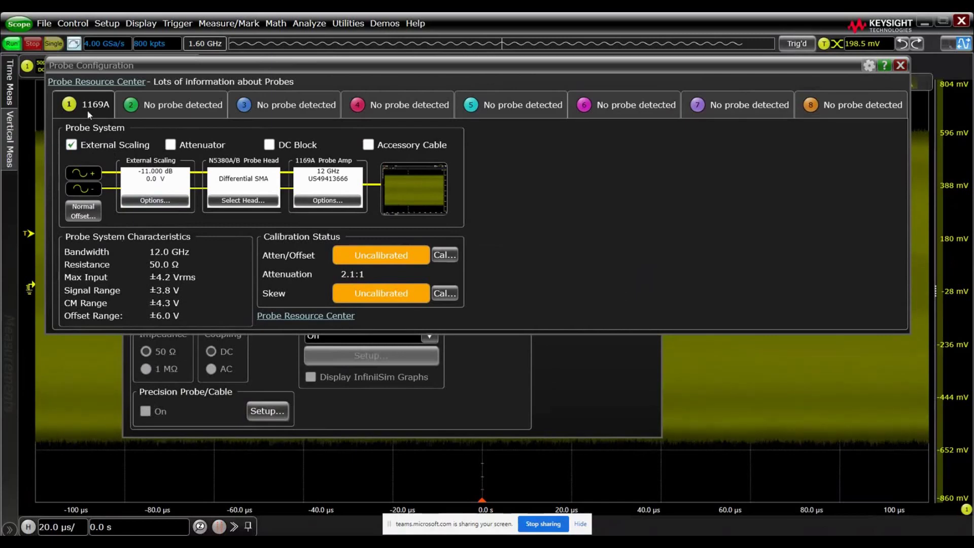
{"action": "left_click", "coordinate": [901, 65]}
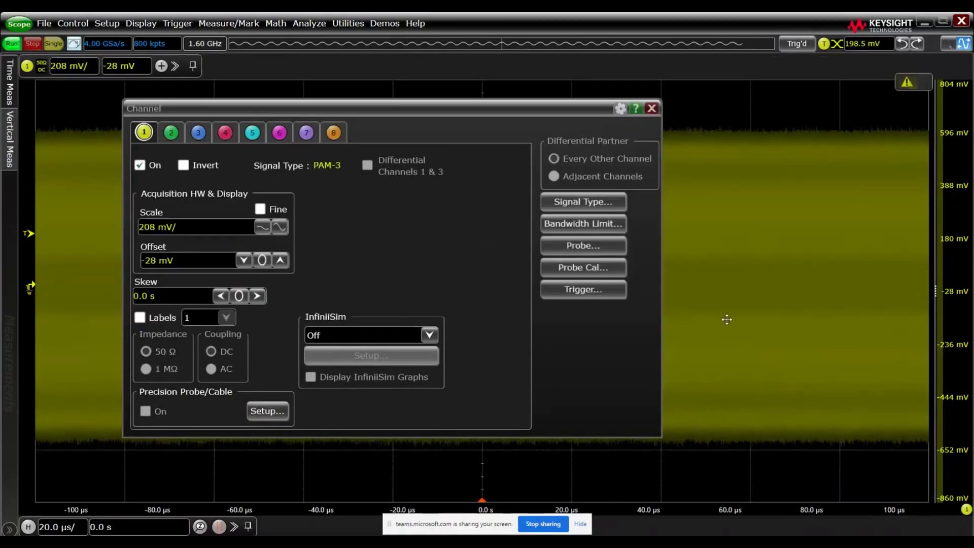
{"action": "left_click", "coordinate": [652, 109]}
Step: Set up an Automotive Ethernet 1000BASE-T1 protocol decode on channel 1 with Auto Setup and stop the acquisition
{"action": "left_click", "coordinate": [310, 22]}
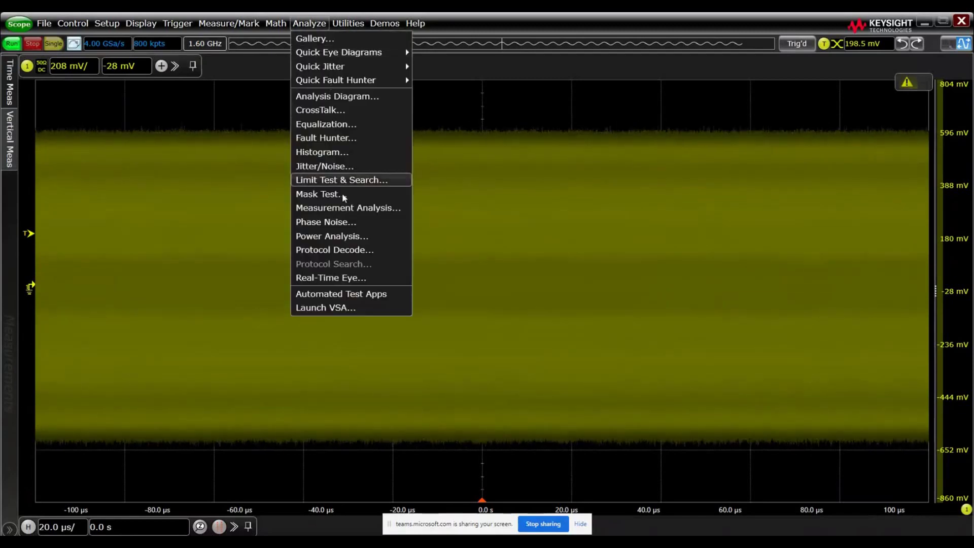
{"action": "left_click", "coordinate": [354, 254]}
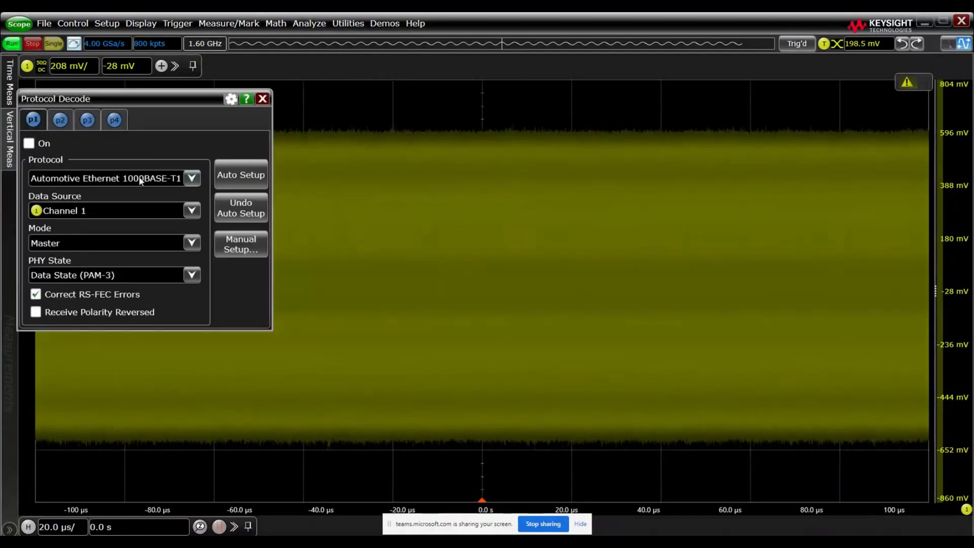
{"action": "left_click", "coordinate": [141, 180]}
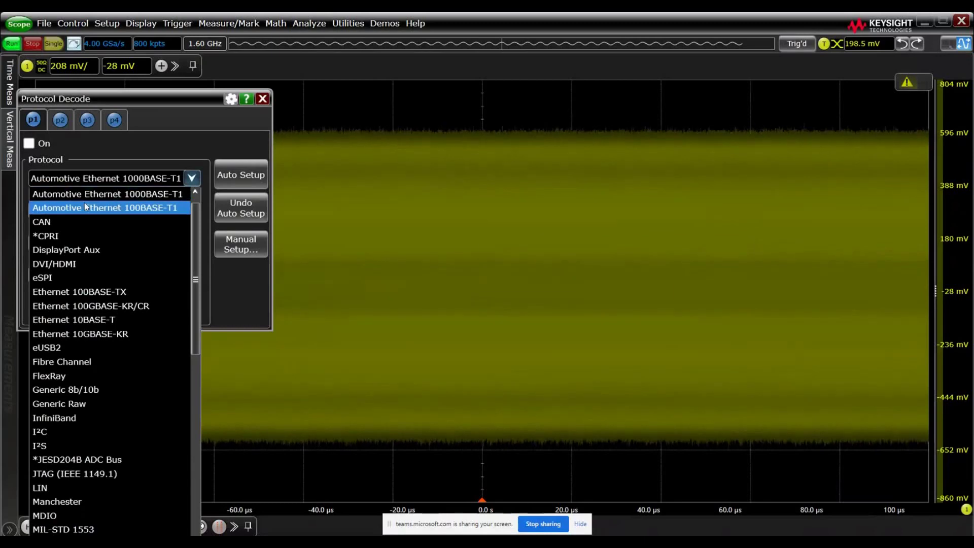
{"action": "left_click", "coordinate": [161, 196]}
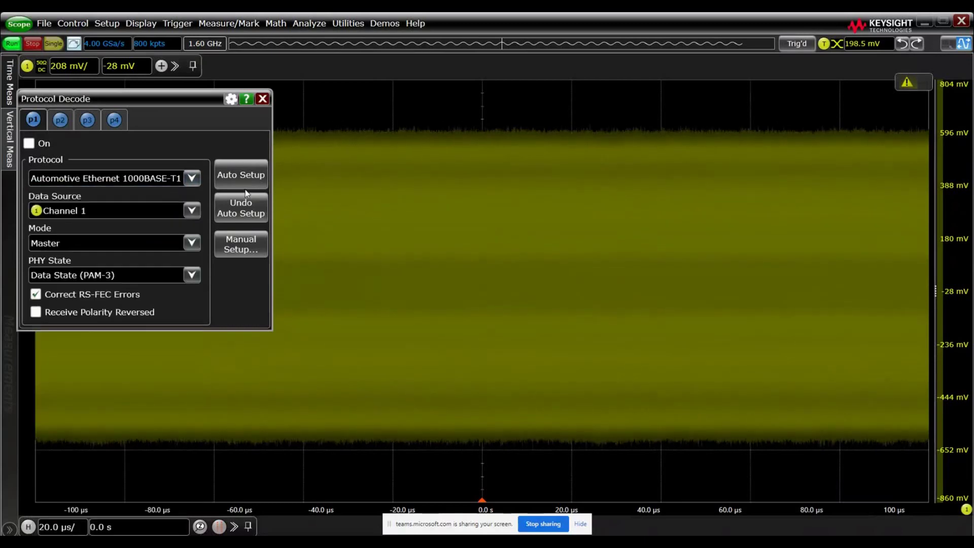
{"action": "left_click", "coordinate": [242, 176]}
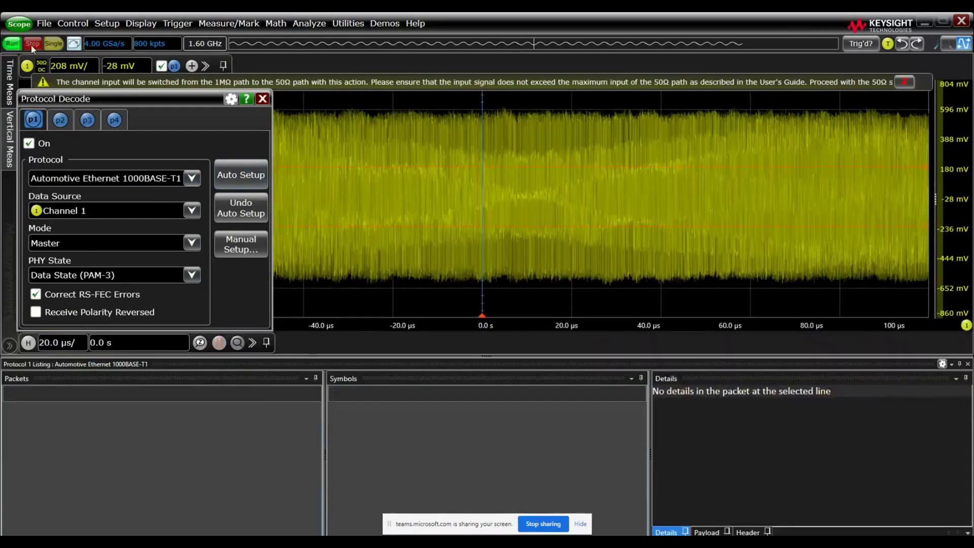
{"action": "left_click", "coordinate": [31, 45]}
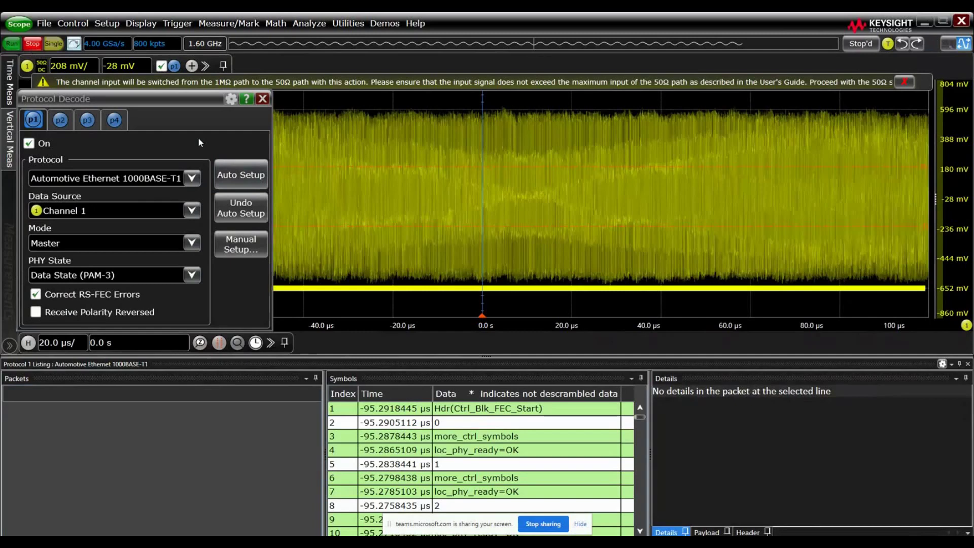
Step: Review the decode's manual setup, including the thresholds and the Second Order PLL clock recovery settings
{"action": "left_click_drag", "start_coordinate": [190, 99], "coordinate": [155, 28]}
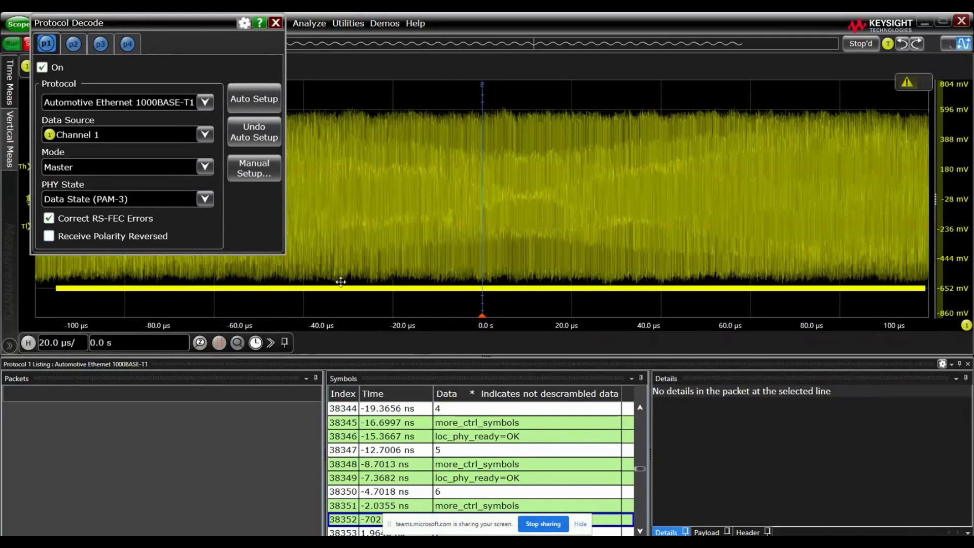
{"action": "left_click", "coordinate": [255, 172]}
{"action": "left_click_drag", "start_coordinate": [353, 38], "coordinate": [434, 165]}
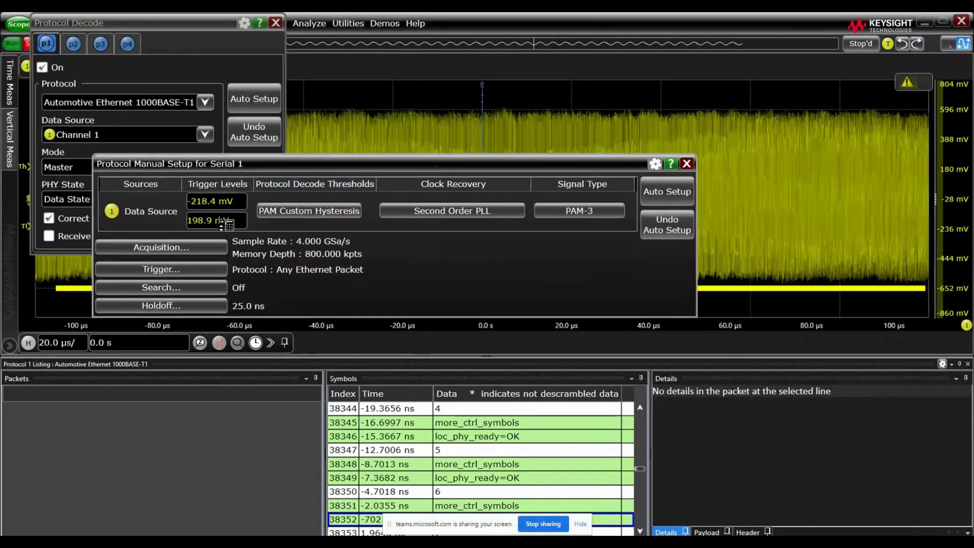
{"action": "left_click", "coordinate": [446, 211]}
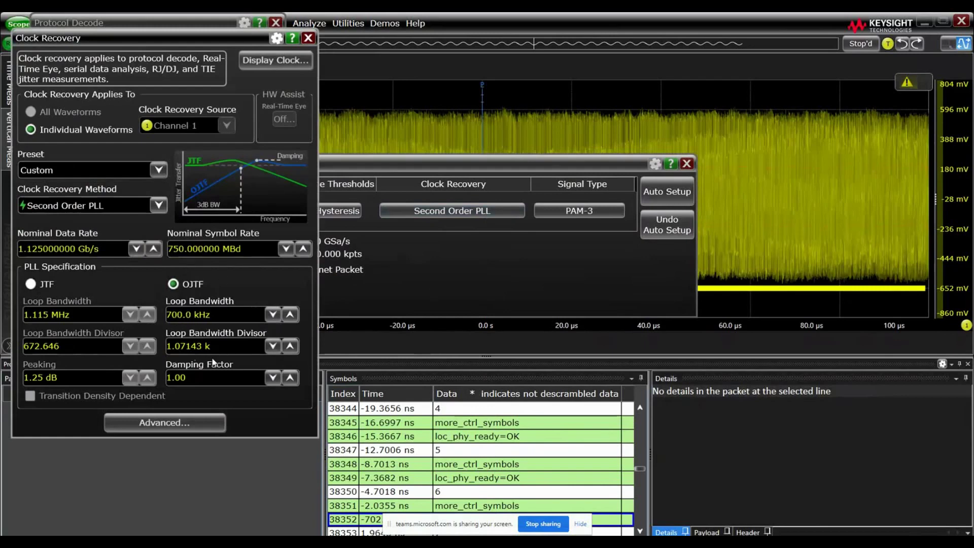
{"action": "left_click", "coordinate": [309, 40]}
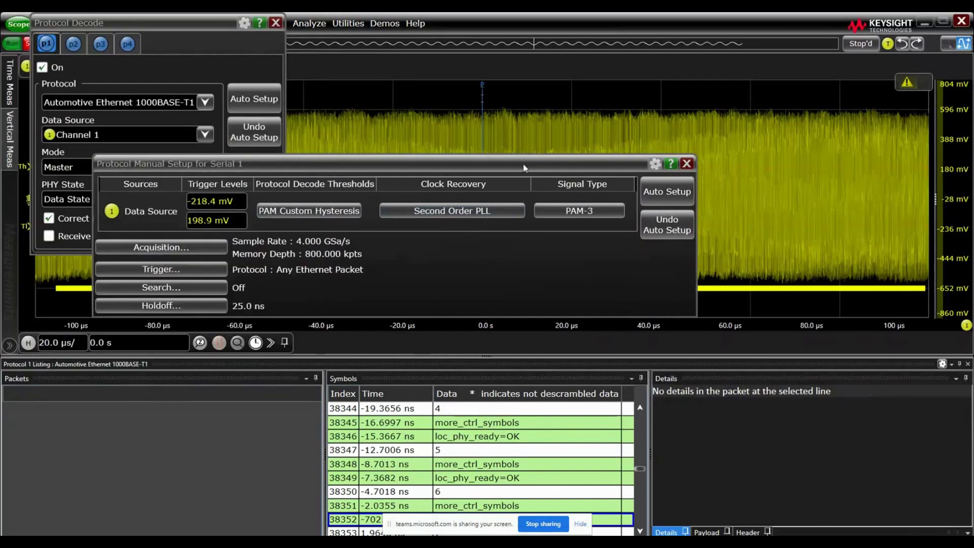
{"action": "left_click", "coordinate": [686, 166]}
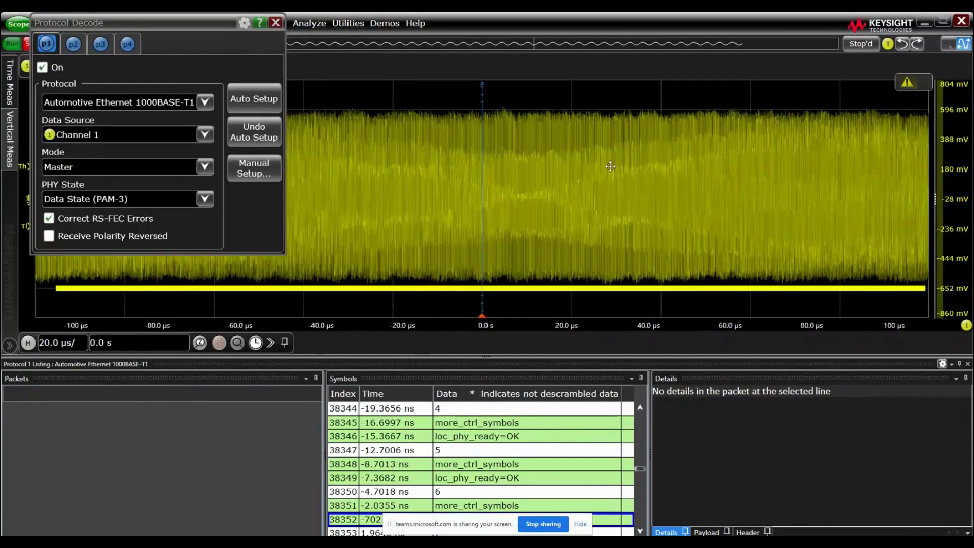
{"action": "left_click", "coordinate": [276, 23]}
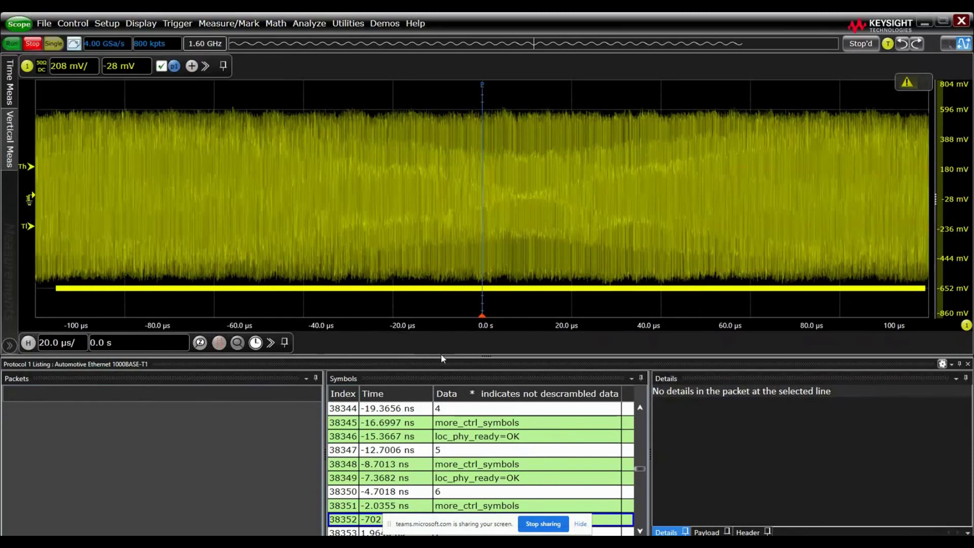
Step: Enlarge the protocol listing, switch the trigger to Edge and capture a single acquisition
{"action": "left_click_drag", "start_coordinate": [440, 354], "coordinate": [440, 318]}
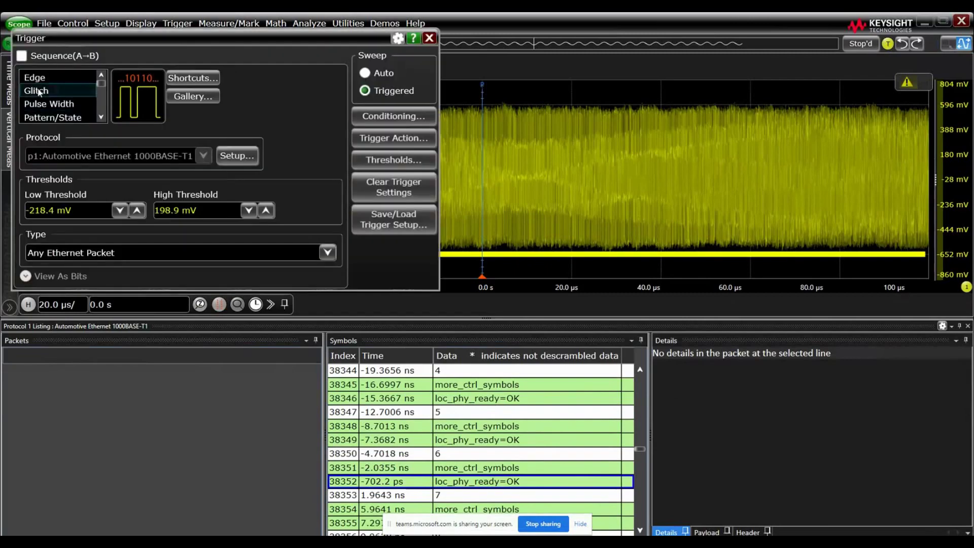
{"action": "left_click", "coordinate": [34, 77]}
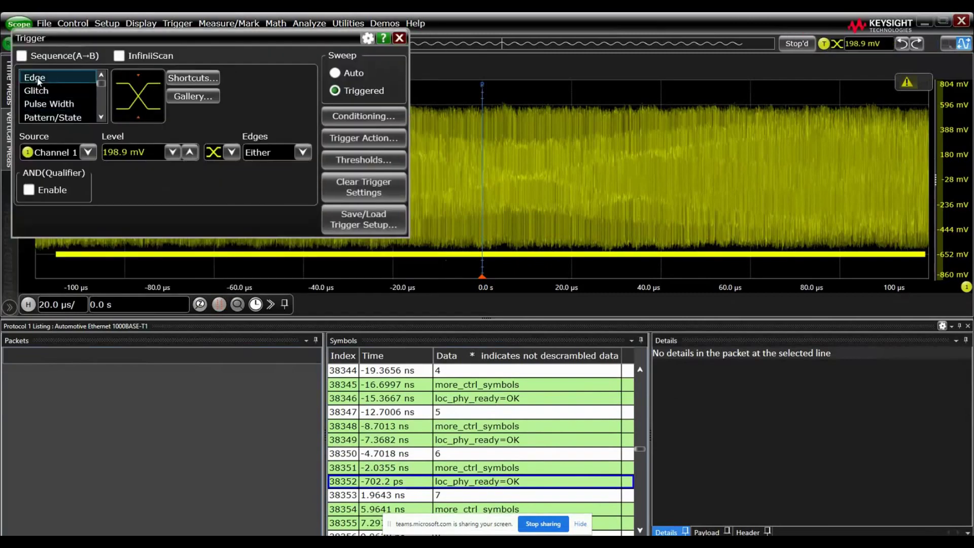
{"action": "left_click", "coordinate": [400, 38]}
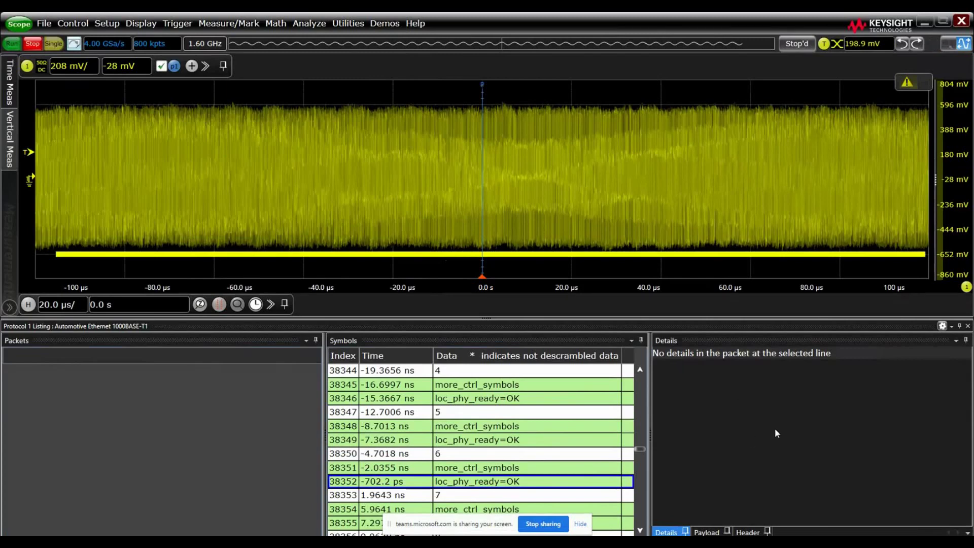
{"action": "left_click", "coordinate": [57, 47]}
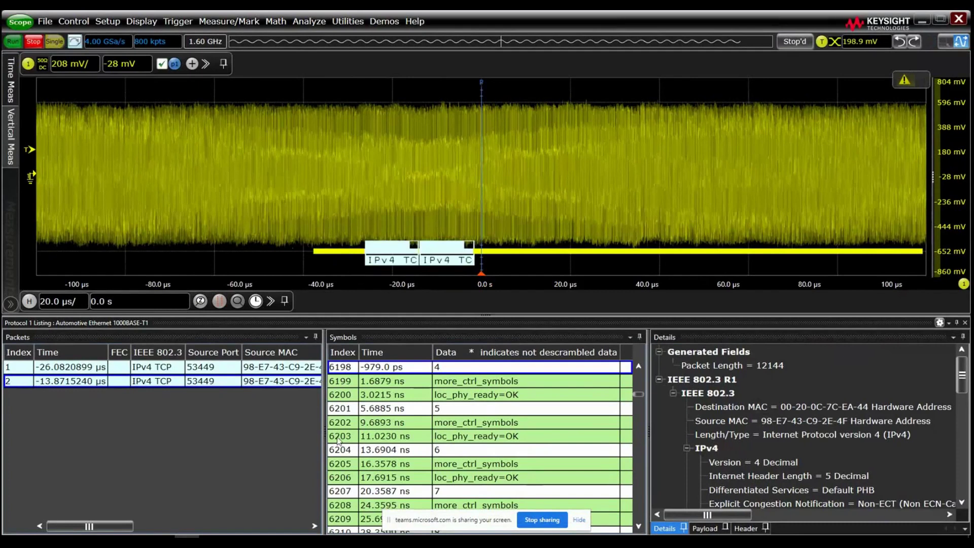
Step: Widen the packet list and examine its columns from the source port through to the payload
{"action": "left_click_drag", "start_coordinate": [649, 384], "coordinate": [734, 386]}
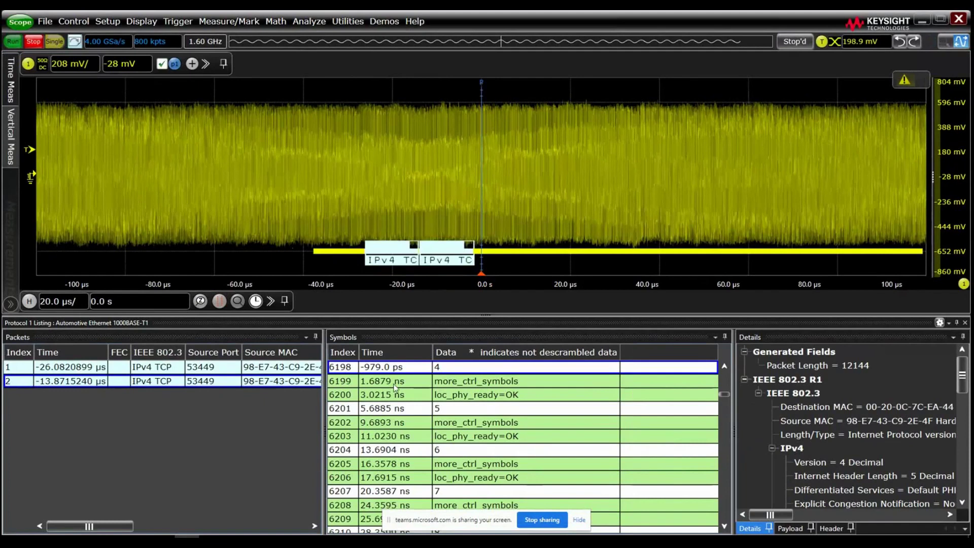
{"action": "left_click_drag", "start_coordinate": [332, 393], "coordinate": [515, 385]}
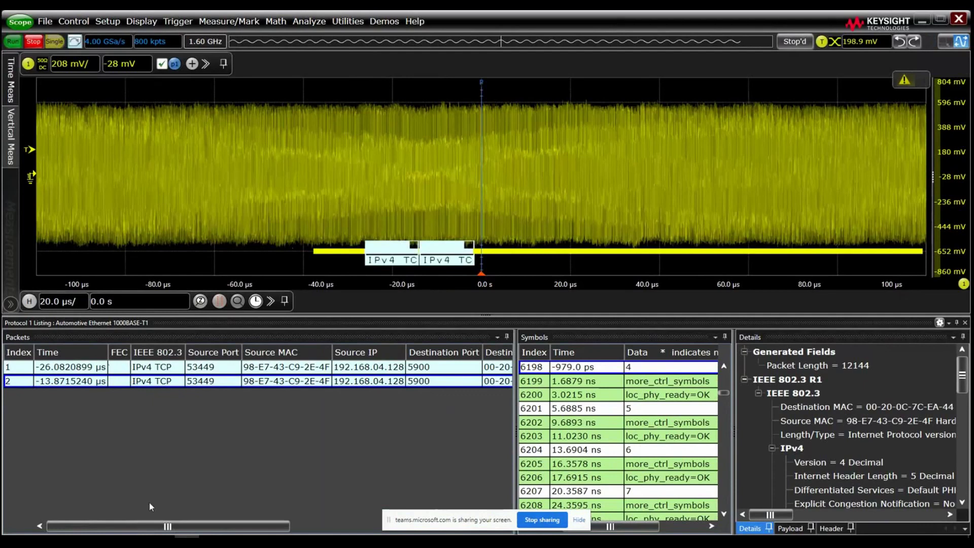
{"action": "left_click_drag", "start_coordinate": [111, 531], "coordinate": [331, 536]}
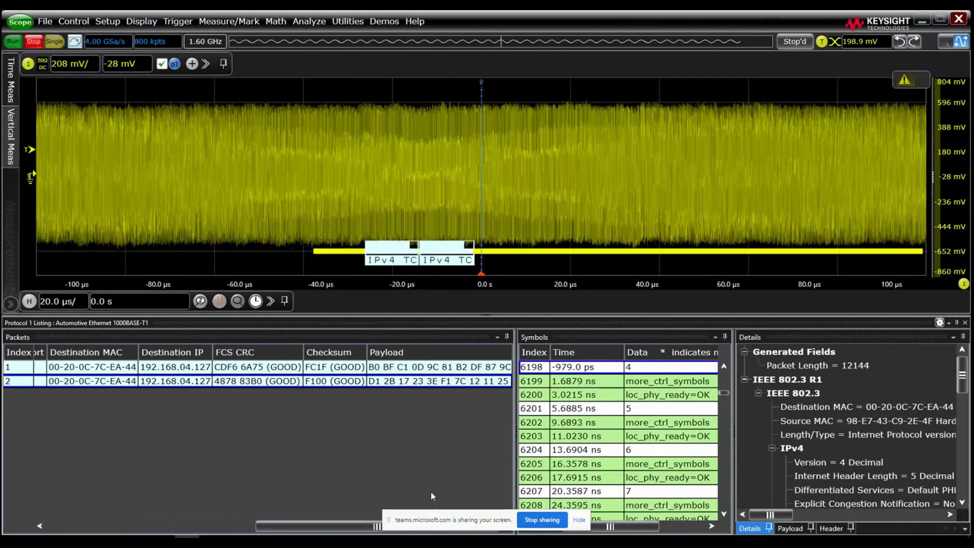
Step: Enlarge the packet details and examine the selected packet's IEEE 802.3, IPv4 and TCP fields
{"action": "left_click_drag", "start_coordinate": [512, 415], "coordinate": [340, 416]}
{"action": "left_click_drag", "start_coordinate": [735, 417], "coordinate": [562, 417]}
{"action": "scroll", "coordinate": [737, 390], "scroll_direction": "down", "scroll_amount": 1}
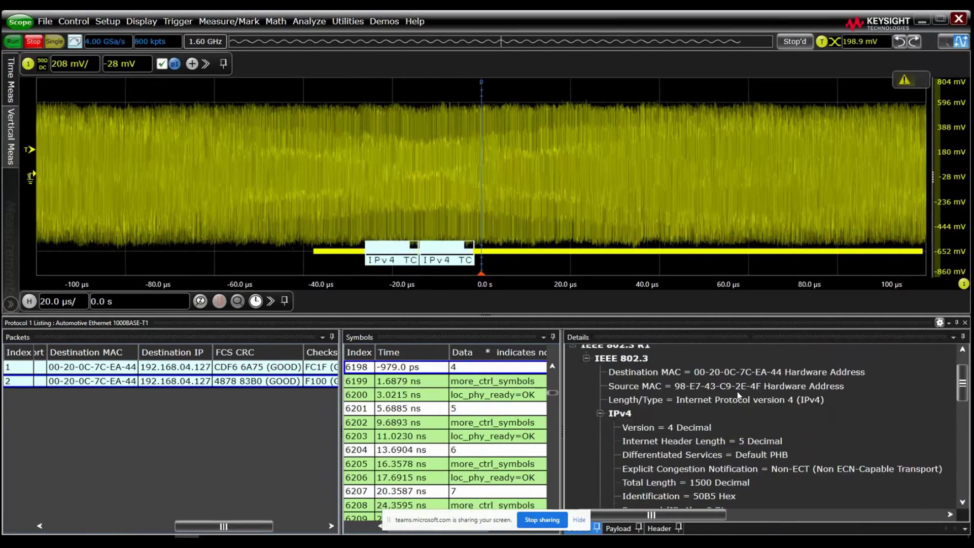
{"action": "left_click_drag", "start_coordinate": [674, 317], "coordinate": [675, 235]}
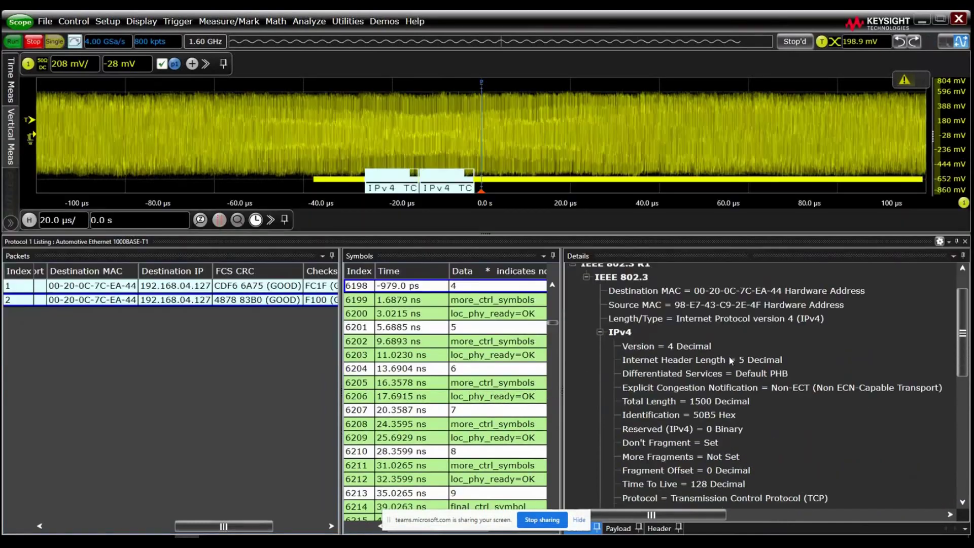
{"action": "scroll", "coordinate": [757, 398], "scroll_direction": "down", "scroll_amount": 8}
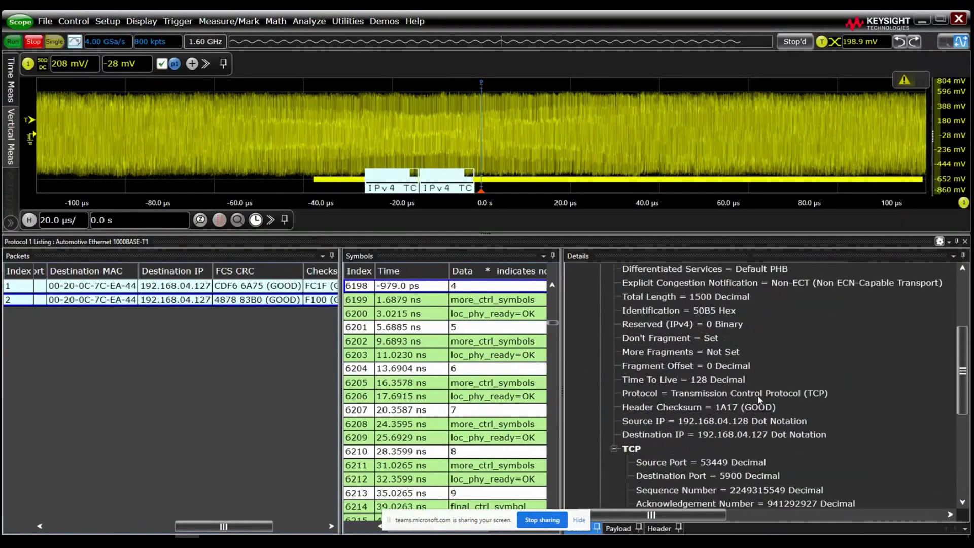
Step: Examine the selected packet's header layout from the destination MAC through to the TCP checksum and urgent pointer
{"action": "left_click", "coordinate": [660, 529]}
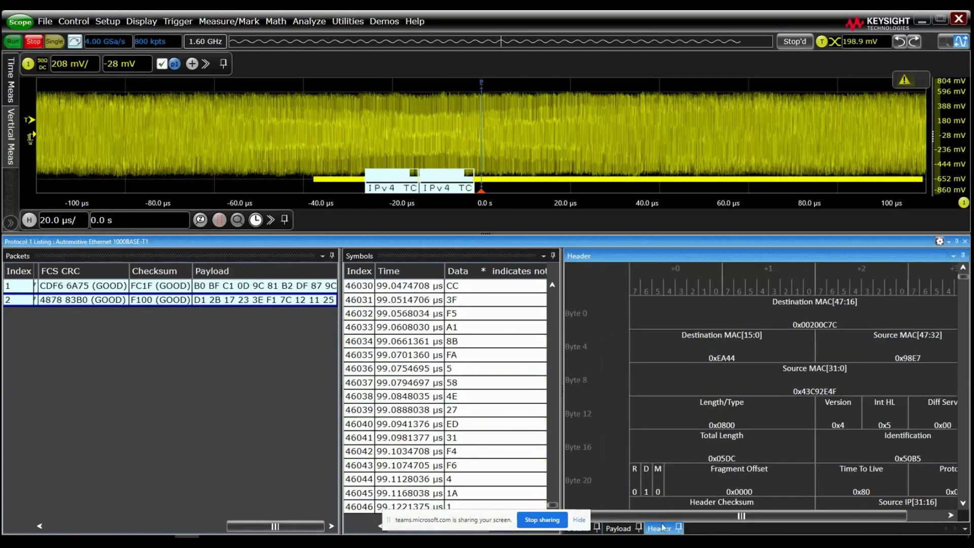
{"action": "scroll", "coordinate": [724, 514], "scroll_direction": "right", "scroll_amount": 2}
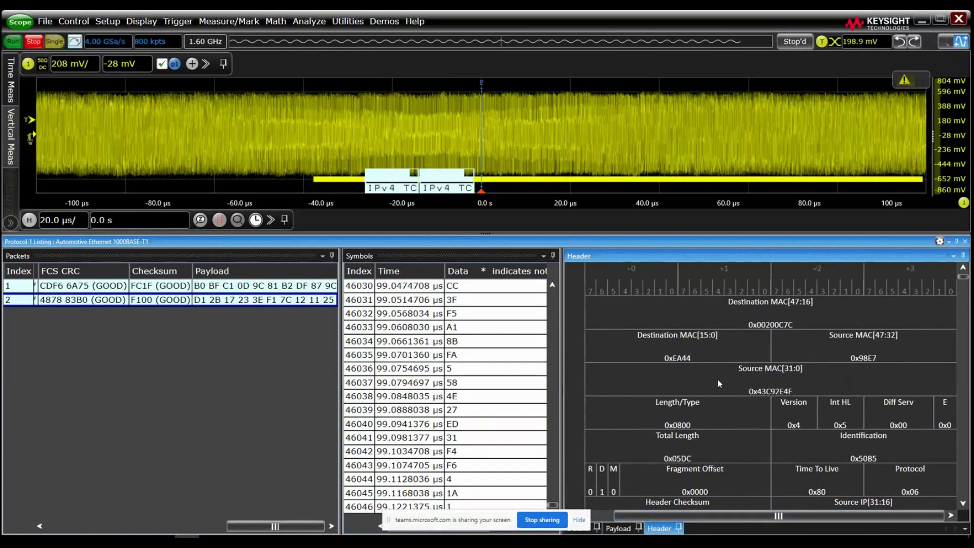
{"action": "scroll", "coordinate": [728, 412], "scroll_direction": "down", "scroll_amount": 1}
{"action": "scroll", "coordinate": [726, 409], "scroll_direction": "down", "scroll_amount": 3}
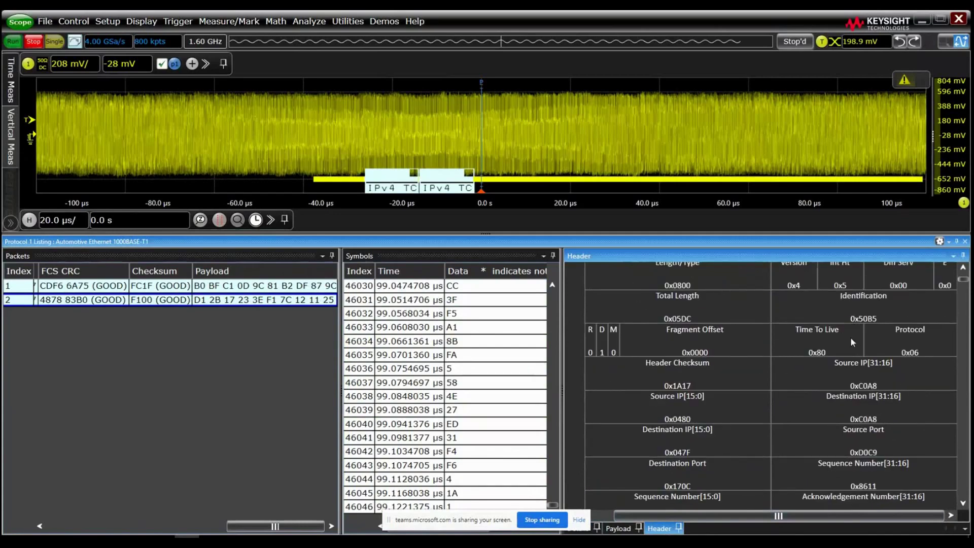
{"action": "scroll", "coordinate": [854, 389], "scroll_direction": "down", "scroll_amount": 3}
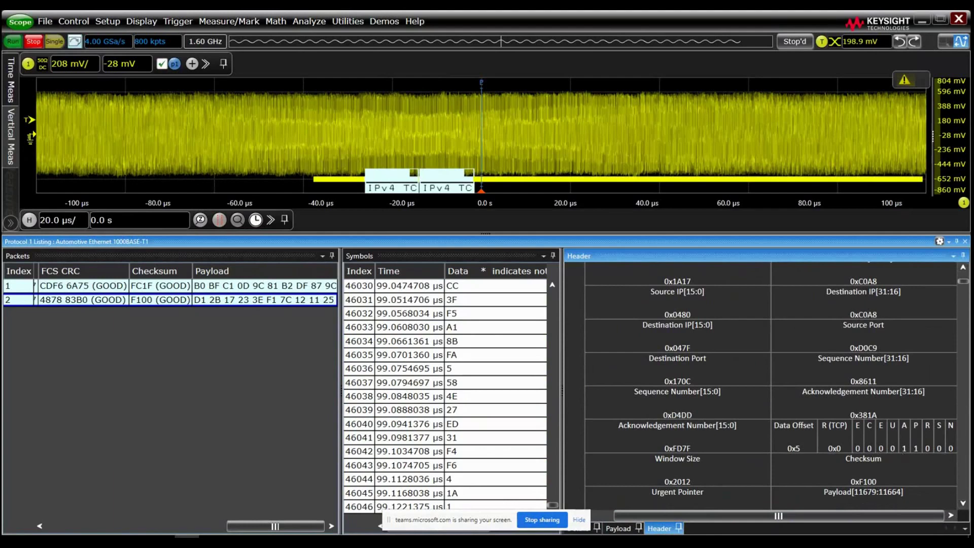
Step: Display the selected packet's payload bytes and examine the decoded symbols that follow the Hdr(Ctrl_Blk) entry
{"action": "left_click", "coordinate": [619, 529]}
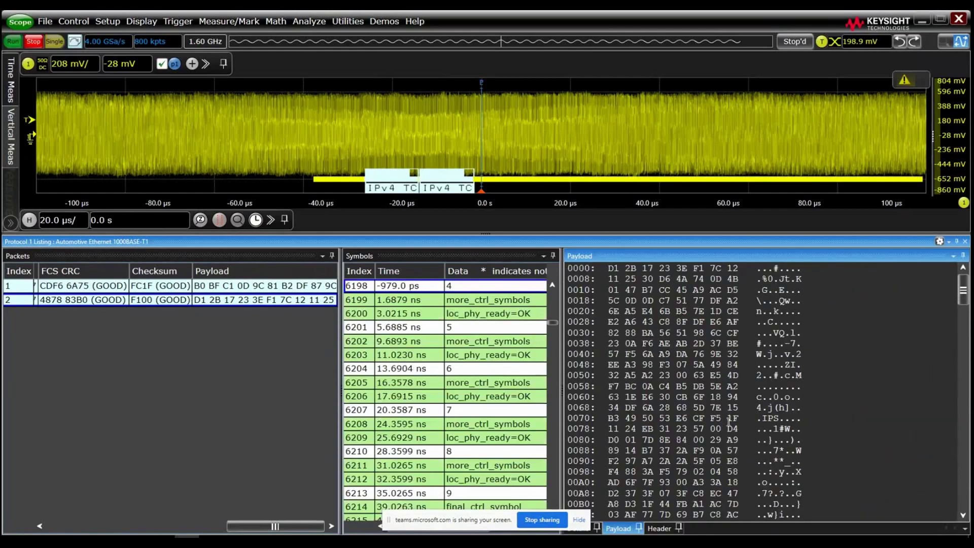
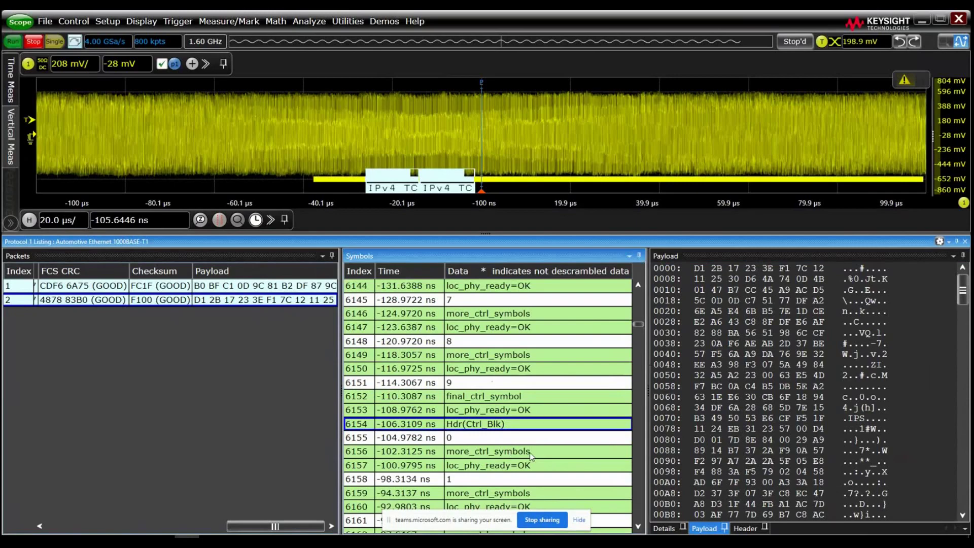
{"action": "scroll", "coordinate": [543, 442], "scroll_direction": "down", "scroll_amount": 12}
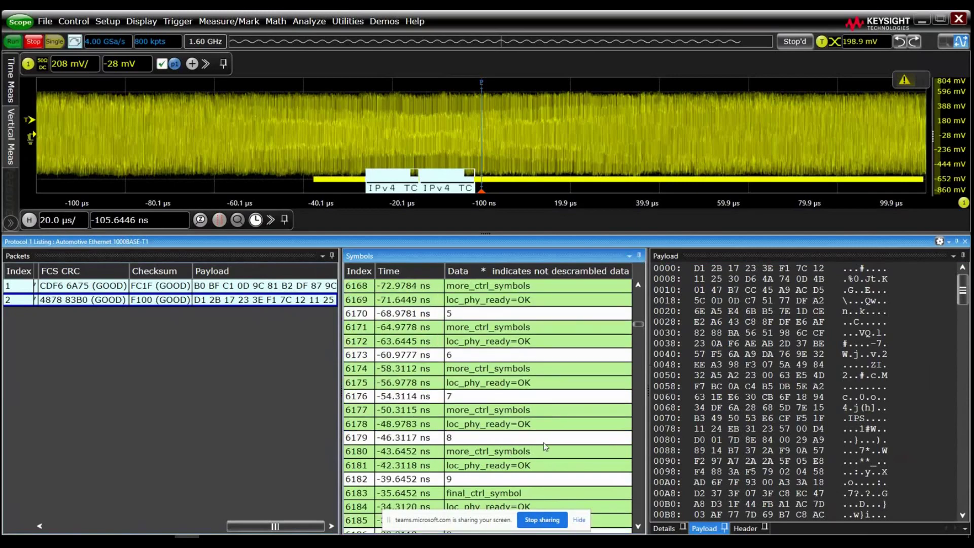
Step: Enable a protocol search on the Automotive Ethernet 1000BASE-T1 decode and set its search type to Symbol Sequence
{"action": "scroll", "coordinate": [544, 446], "scroll_direction": "down", "scroll_amount": 8}
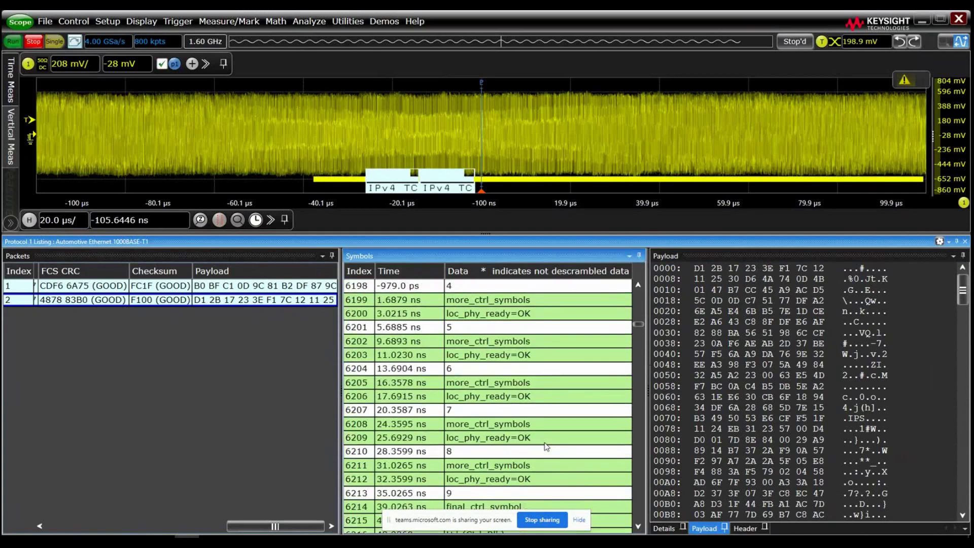
{"action": "scroll", "coordinate": [546, 446], "scroll_direction": "down", "scroll_amount": 2}
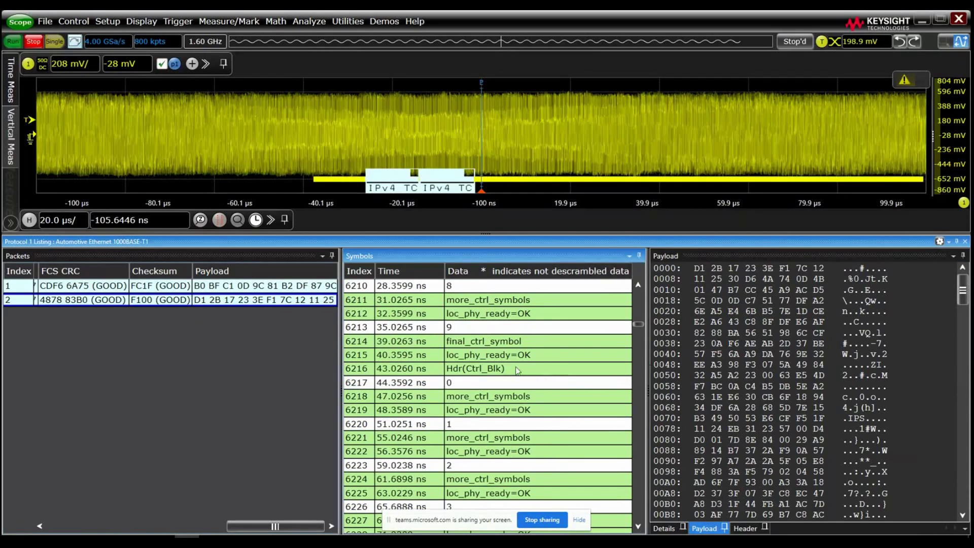
{"action": "left_click", "coordinate": [311, 22]}
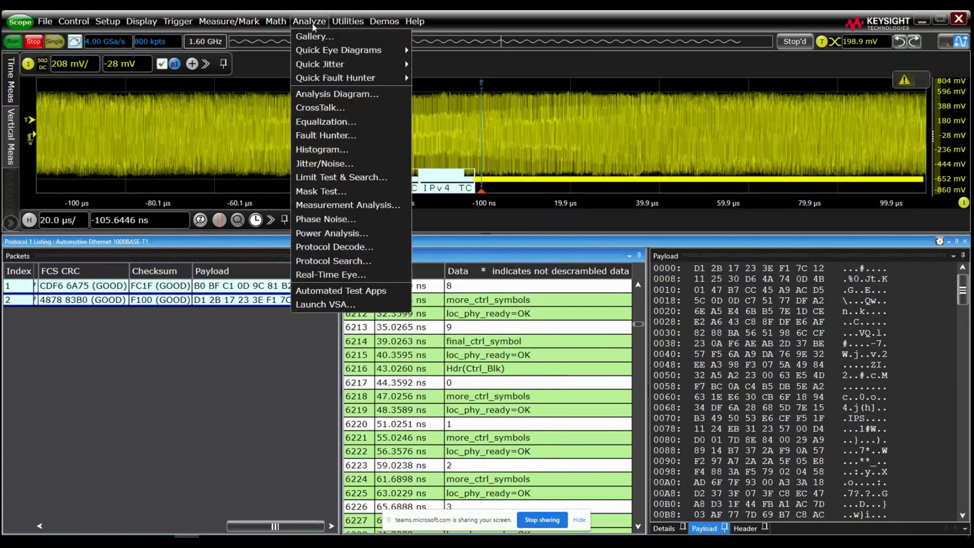
{"action": "left_click", "coordinate": [333, 261]}
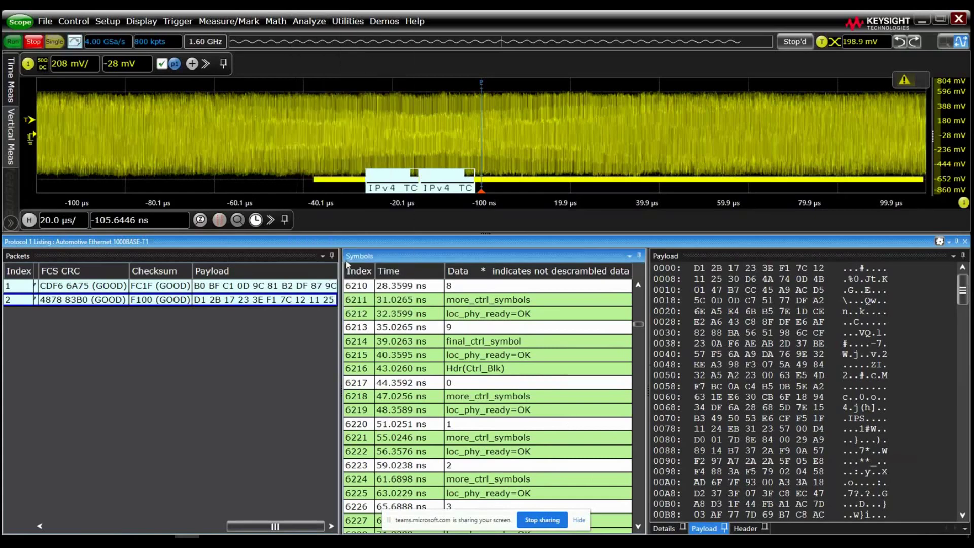
{"action": "left_click", "coordinate": [50, 54]}
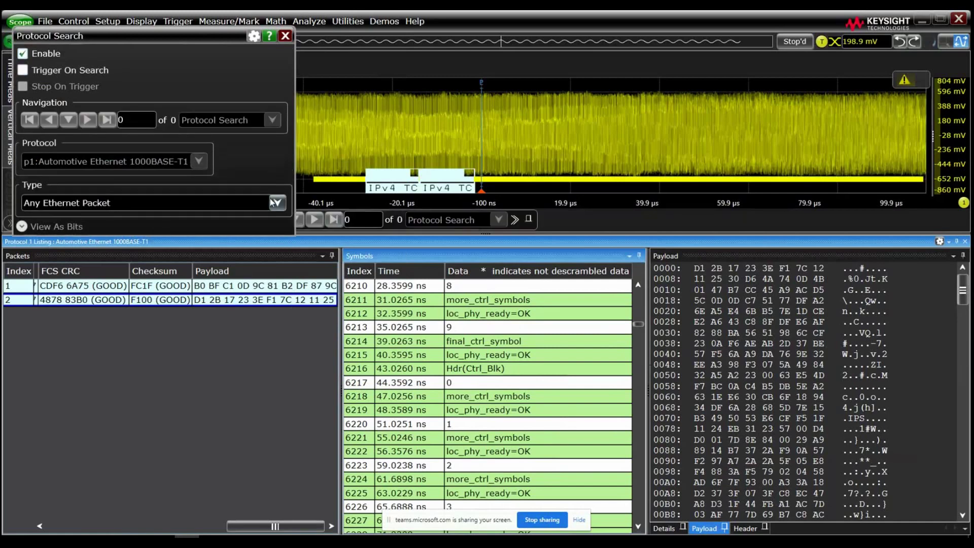
{"action": "left_click", "coordinate": [277, 203]}
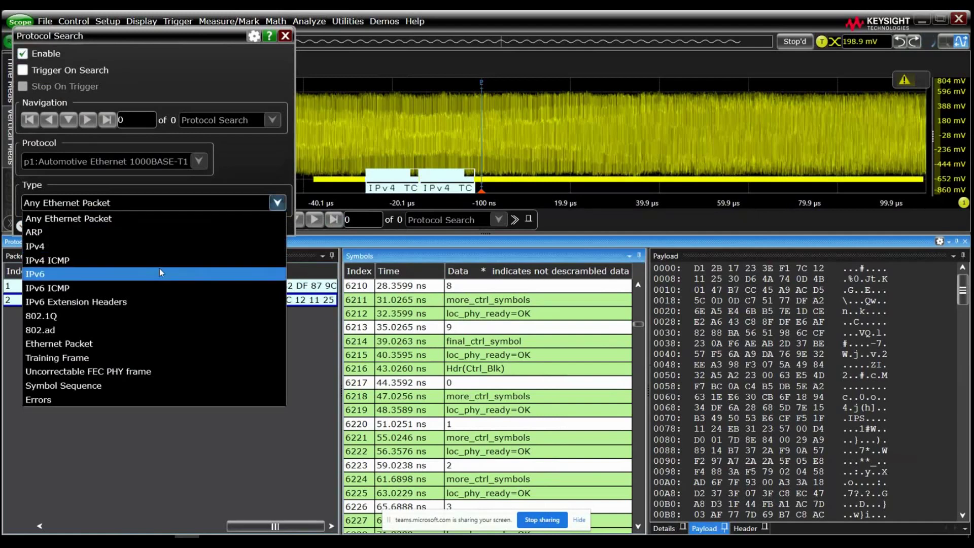
{"action": "left_click", "coordinate": [88, 387]}
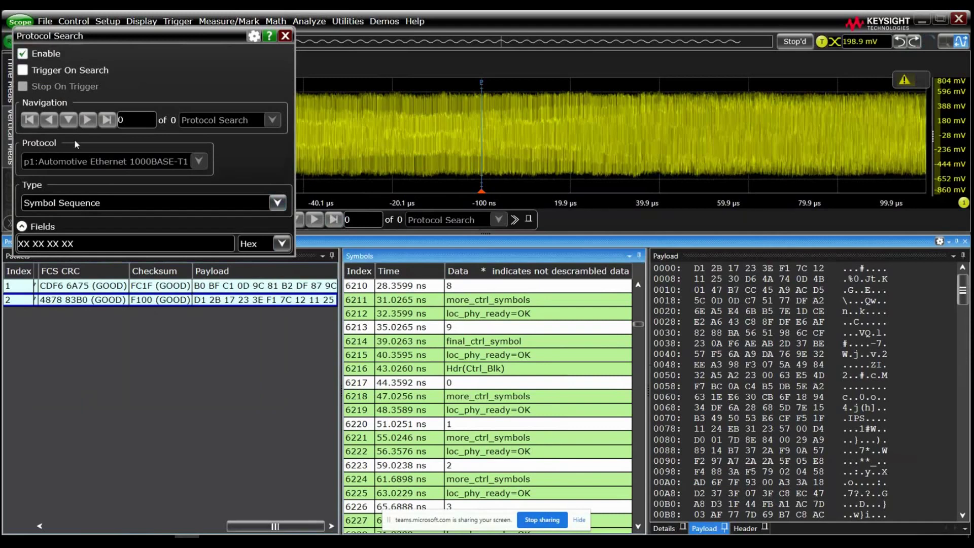
Step: Define the first symbol of the search sequence as the K Code Hdr(Ctrl_Blk), leaving the other symbols as don't-cares
{"action": "left_click", "coordinate": [36, 245]}
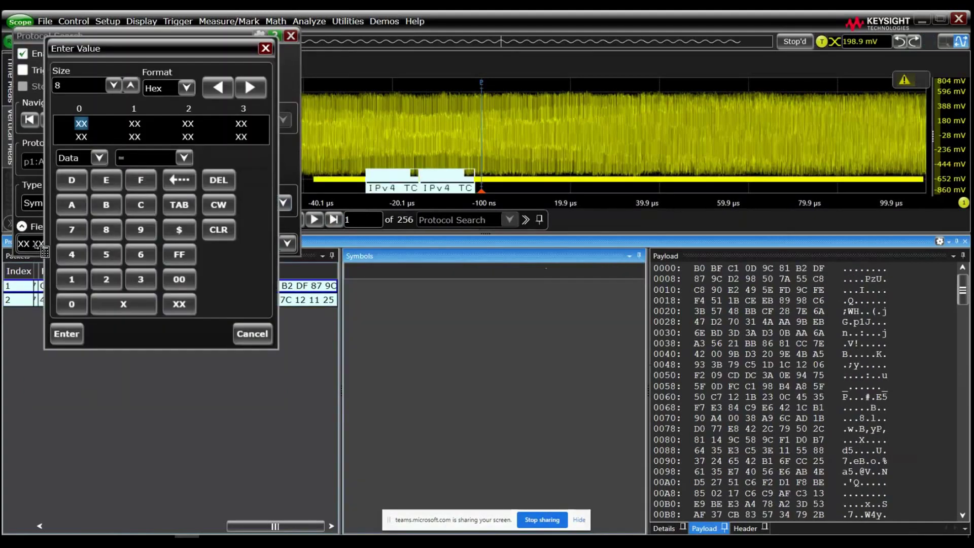
{"action": "left_click", "coordinate": [84, 157]}
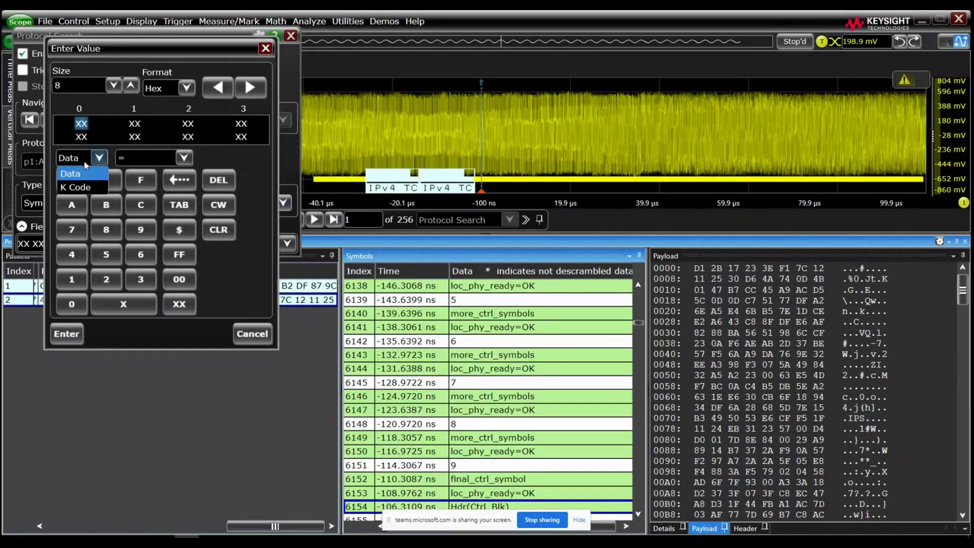
{"action": "left_click", "coordinate": [83, 188]}
{"action": "left_click", "coordinate": [91, 123]}
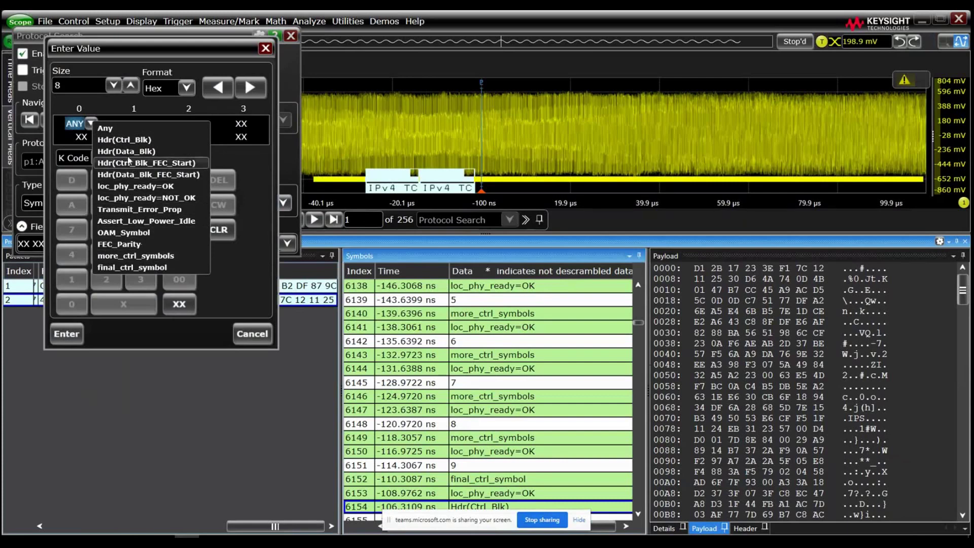
{"action": "left_click", "coordinate": [126, 139]}
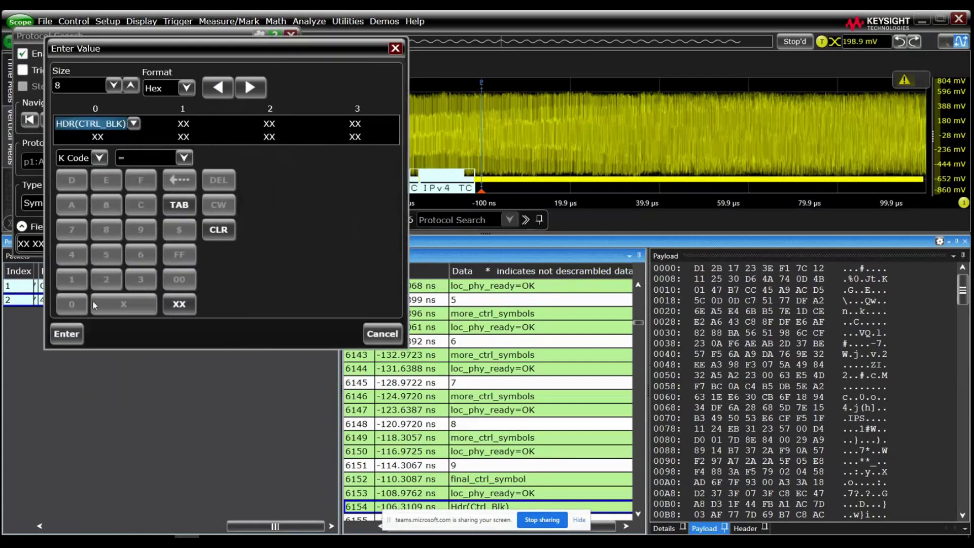
{"action": "left_click", "coordinate": [72, 332]}
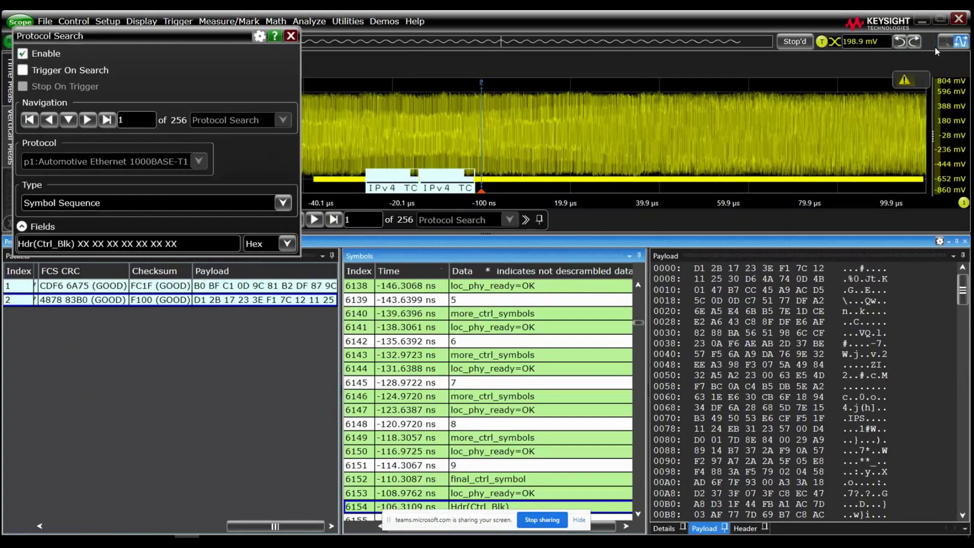
Step: Step through the search matches up to match 4, examine the symbols around match 3, and close the search settings
{"action": "left_click", "coordinate": [88, 121]}
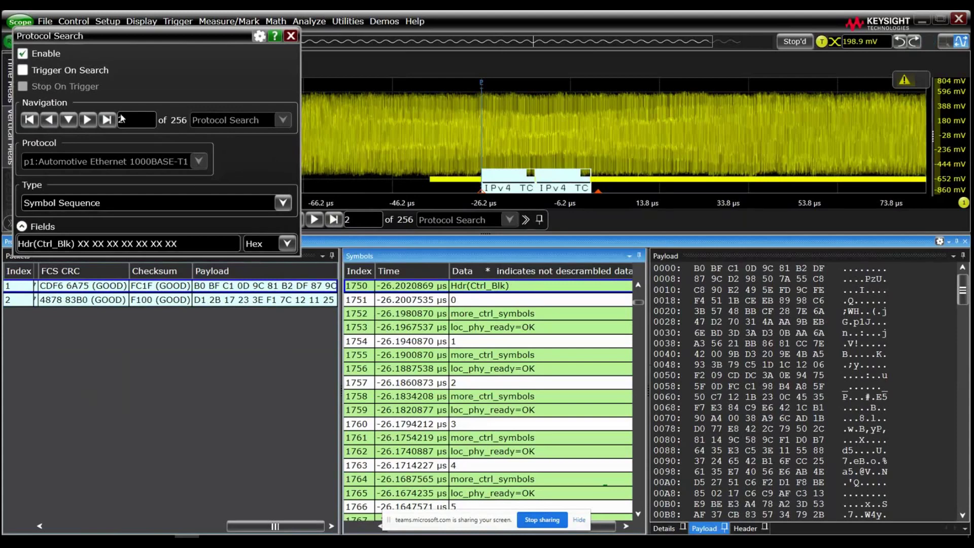
{"action": "left_click", "coordinate": [89, 121]}
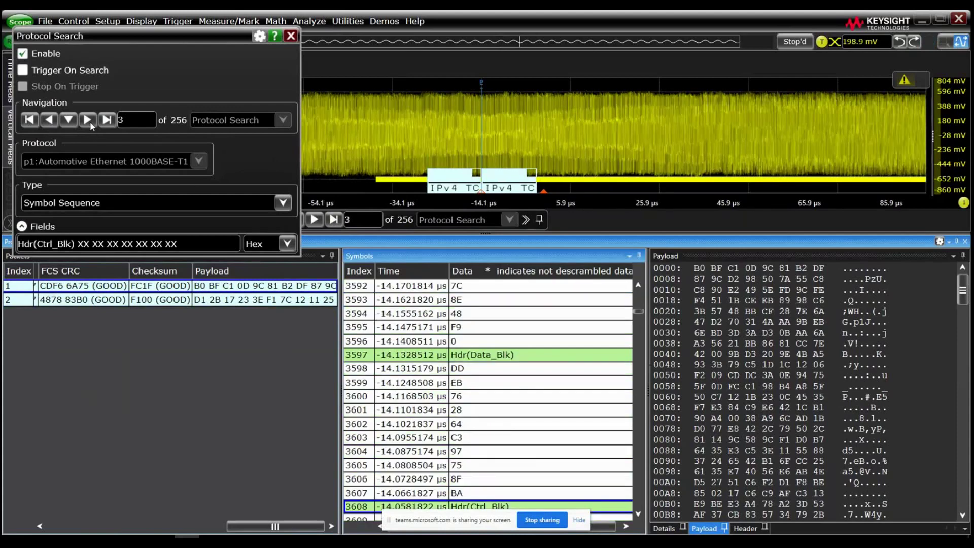
{"action": "scroll", "coordinate": [532, 453], "scroll_direction": "down", "scroll_amount": 1}
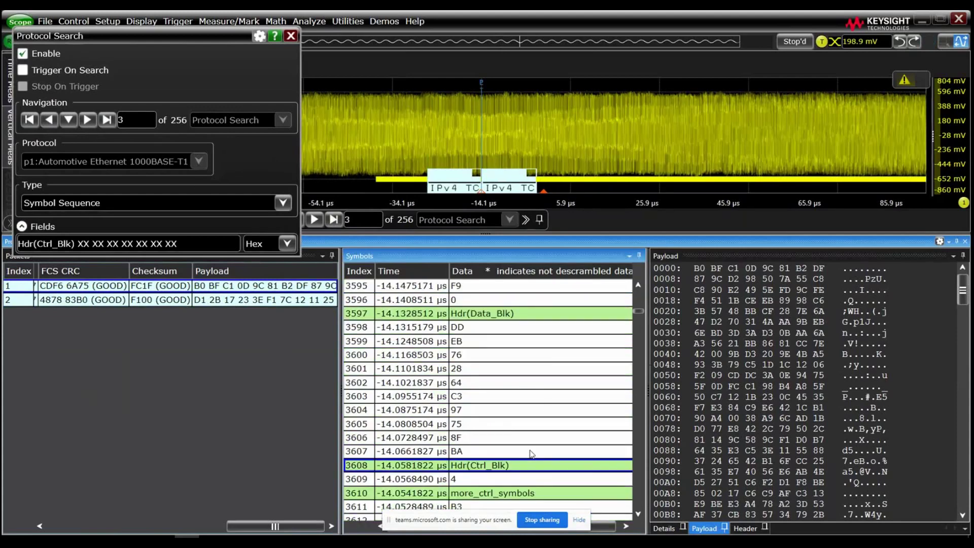
{"action": "scroll", "coordinate": [531, 453], "scroll_direction": "down", "scroll_amount": 1}
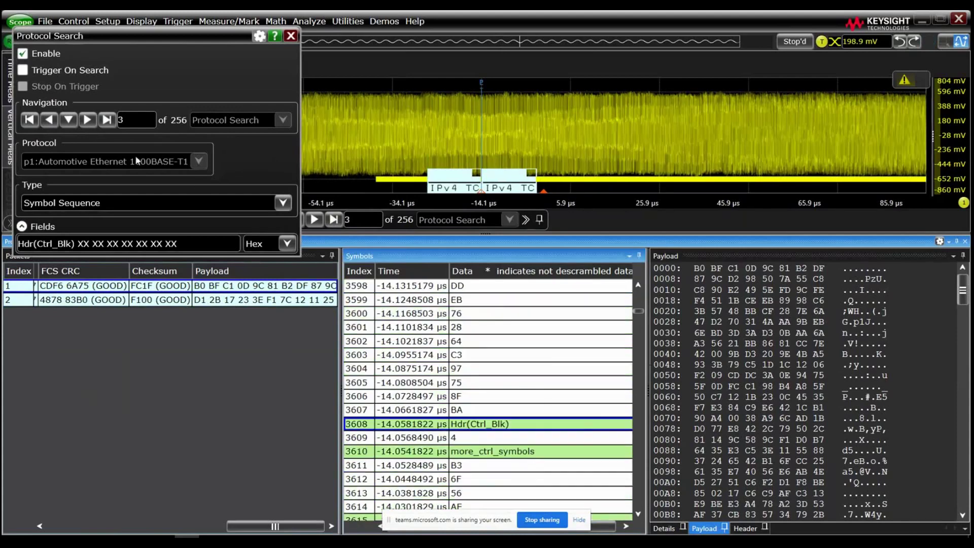
{"action": "left_click", "coordinate": [88, 119]}
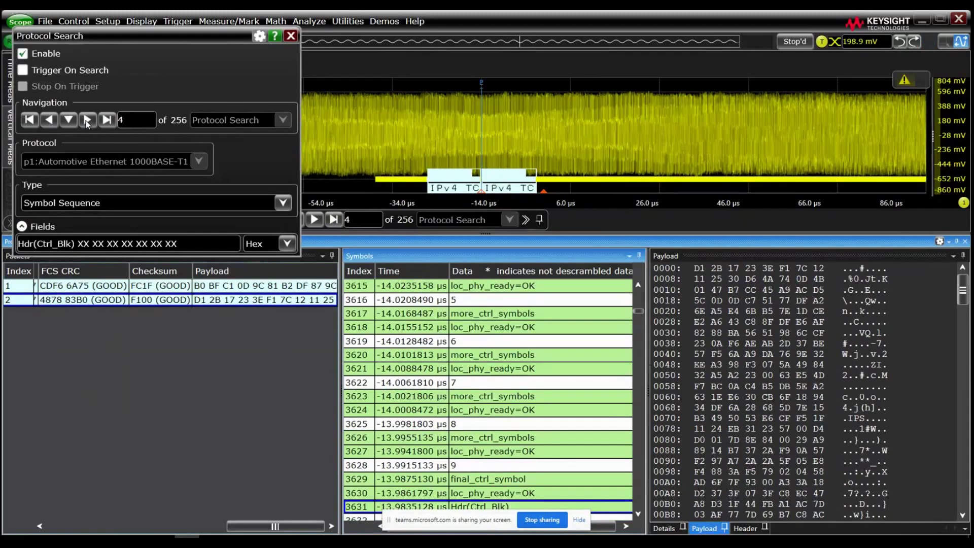
{"action": "left_click", "coordinate": [292, 39]}
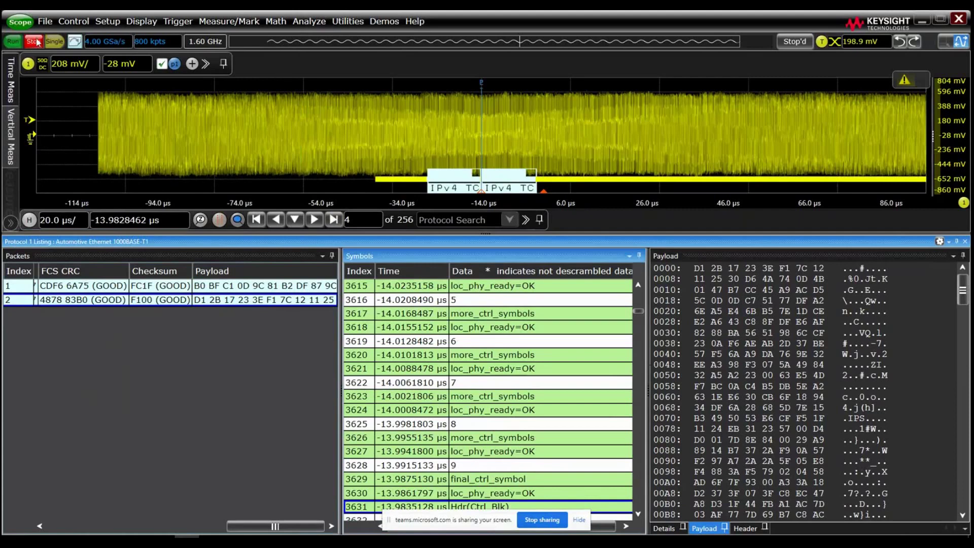
Step: Restore the oscilloscope's default setup and turn off channel 1
{"action": "left_click", "coordinate": [75, 22]}
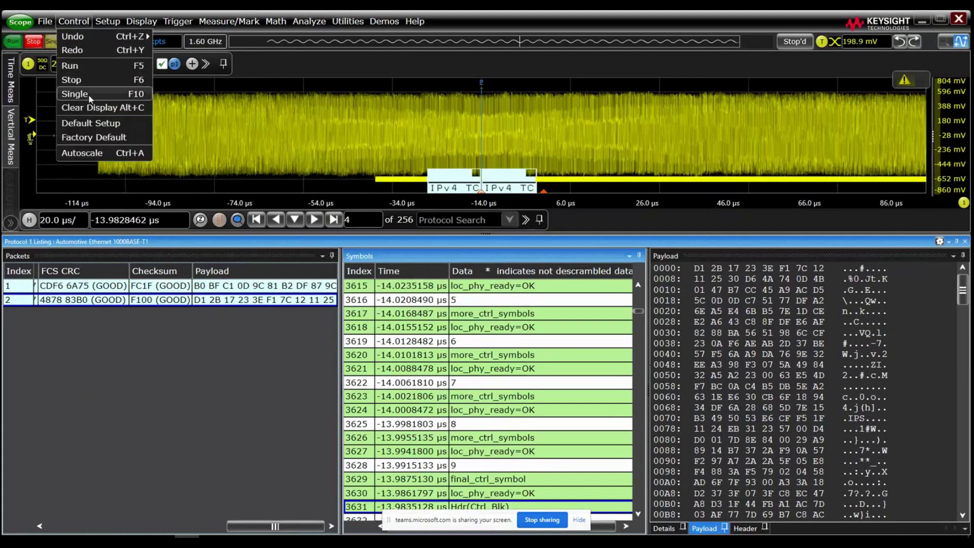
{"action": "key", "text": "Escape"}
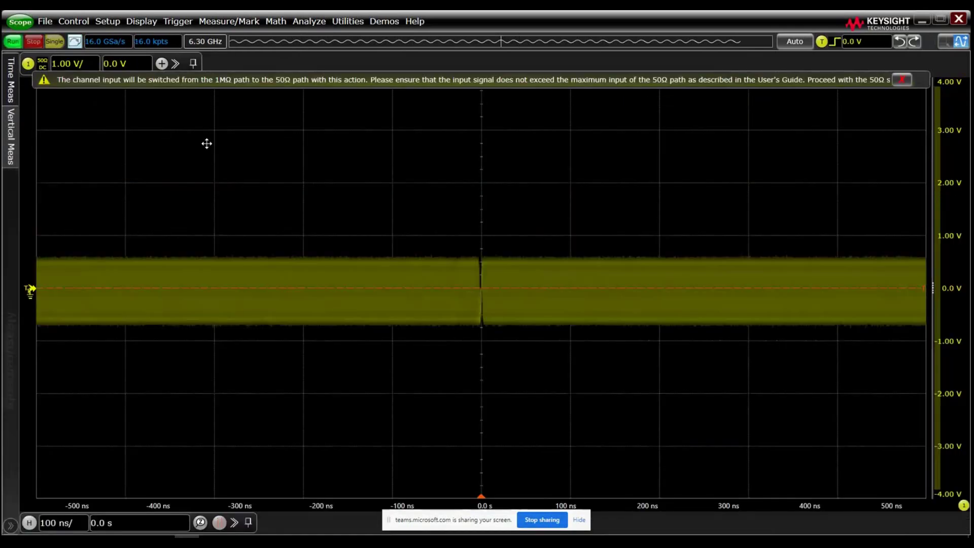
{"action": "left_click", "coordinate": [28, 65]}
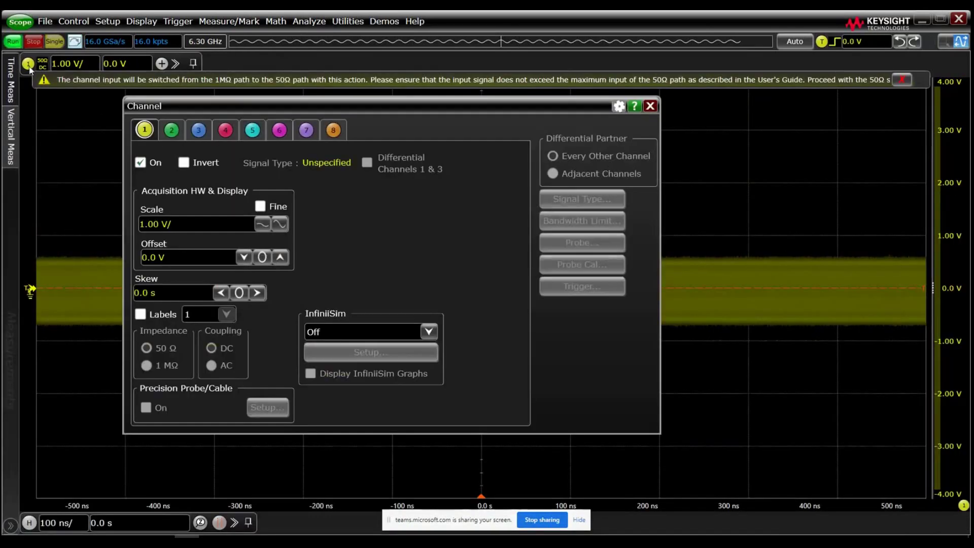
{"action": "left_click", "coordinate": [140, 163]}
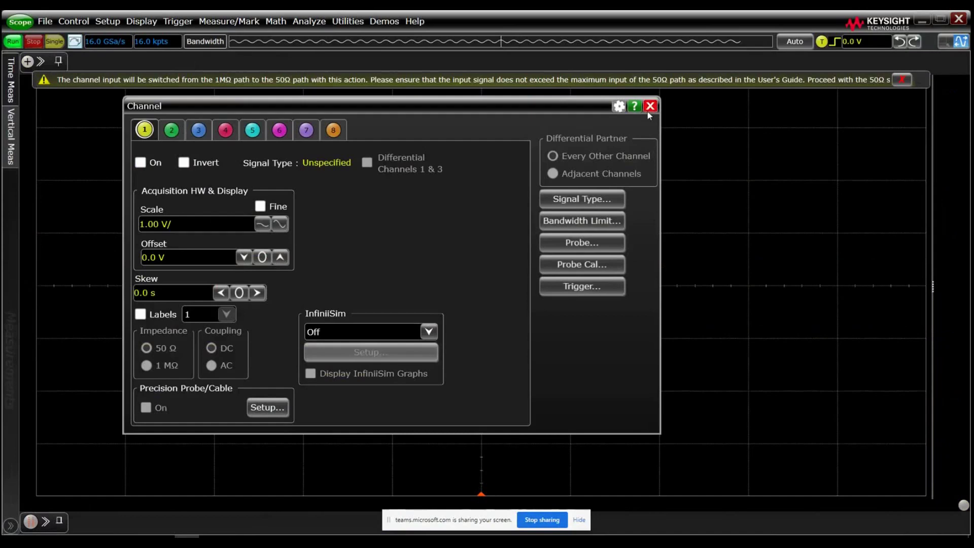
{"action": "left_click", "coordinate": [649, 107]}
Step: Load the waveform file APM1000E_FTPtransfer(RS-FEC).h5 from the Desktop into waveform memory 2 and tie it to the timebase
{"action": "left_click", "coordinate": [46, 21]}
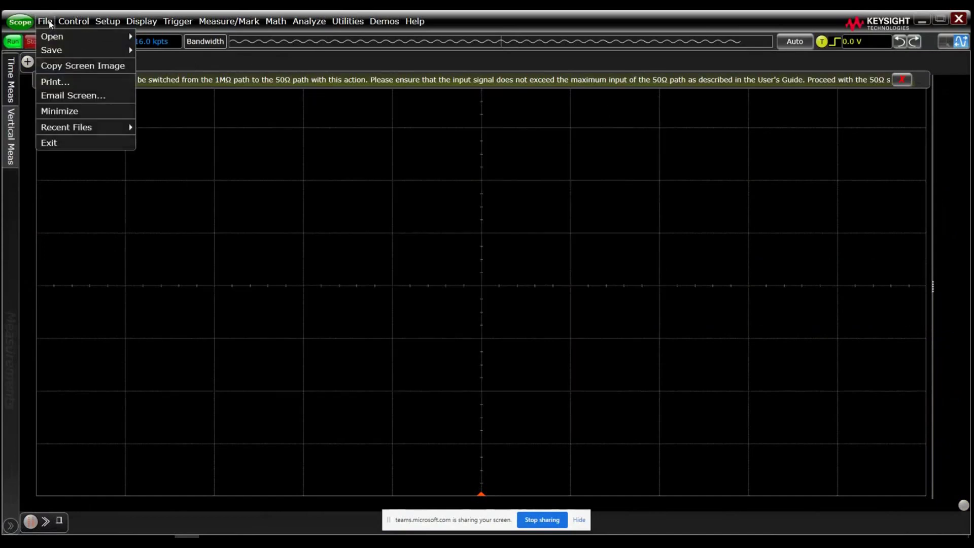
{"action": "left_click", "coordinate": [108, 21]}
{"action": "left_click", "coordinate": [108, 22]}
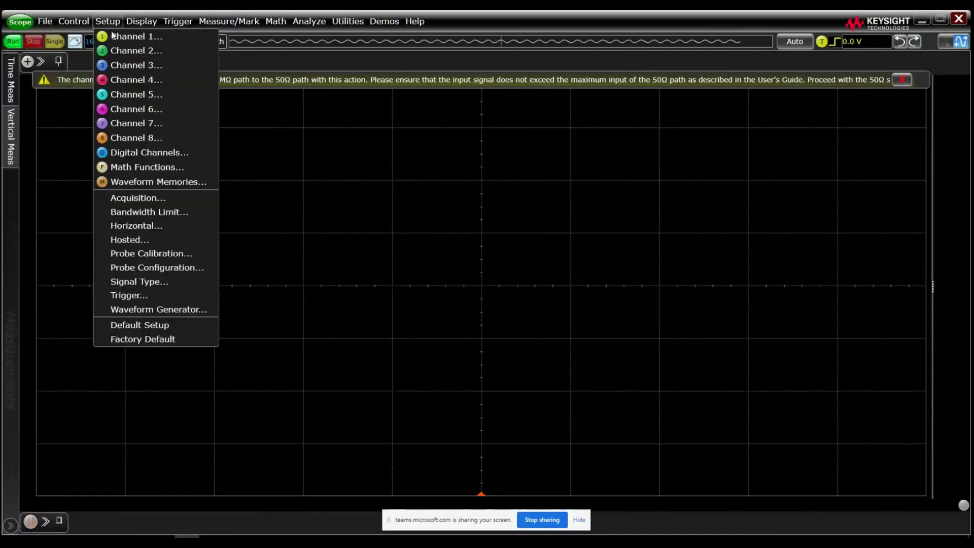
{"action": "left_click", "coordinate": [141, 183]}
{"action": "left_click", "coordinate": [55, 58]}
{"action": "left_click", "coordinate": [250, 146]}
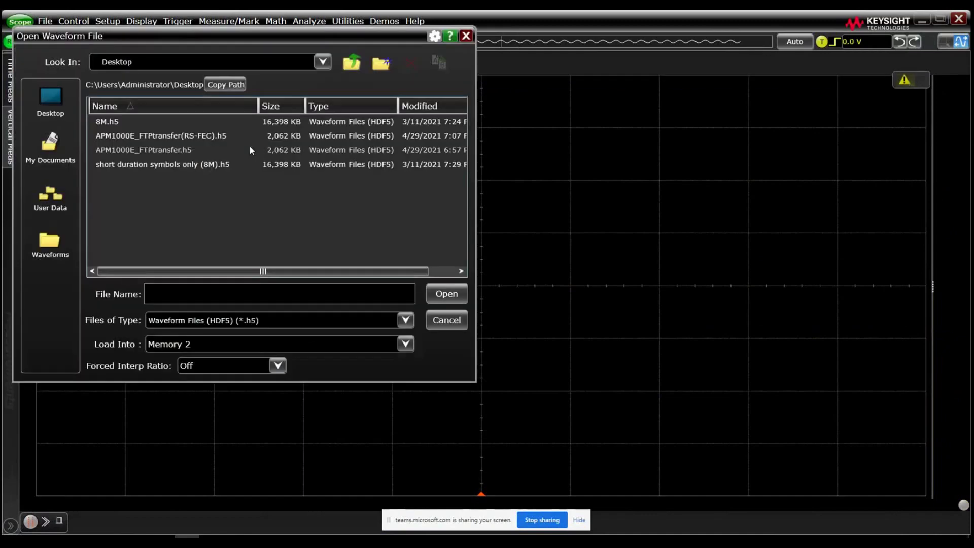
{"action": "left_click", "coordinate": [211, 136]}
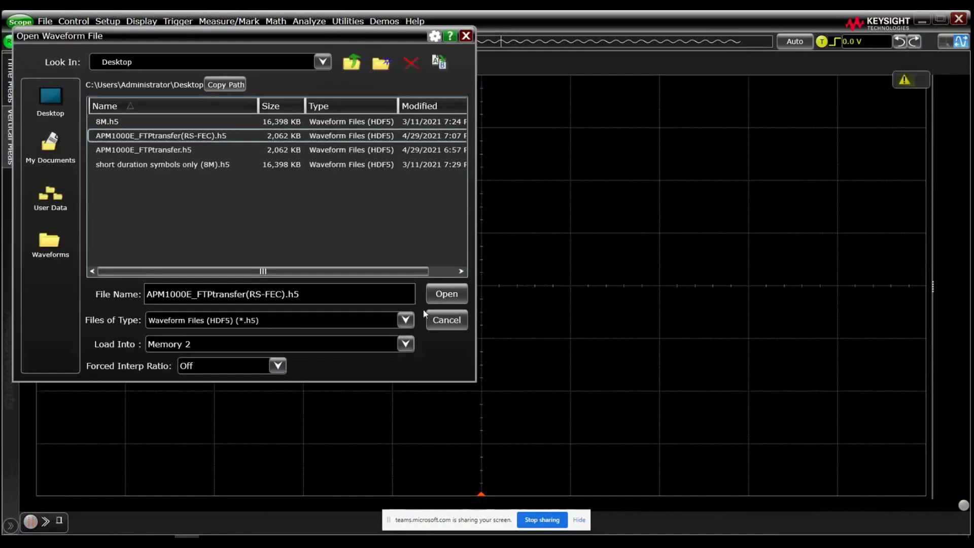
{"action": "left_click", "coordinate": [440, 296]}
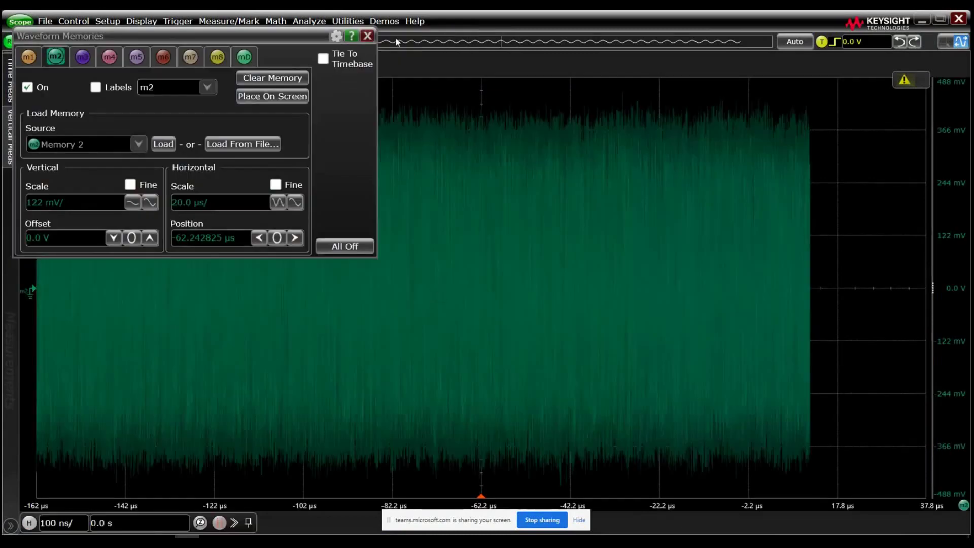
{"action": "left_click", "coordinate": [326, 64]}
{"action": "left_click", "coordinate": [367, 36]}
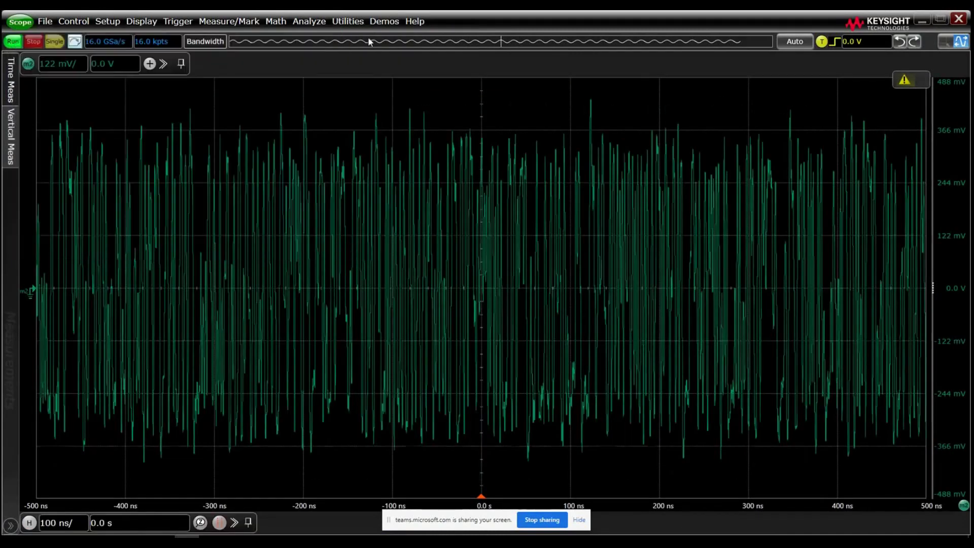
Step: Configure protocol decode p1 as Automotive Ethernet 1000BASE-T1 with Memory 2 as data source and Master mode
{"action": "left_click", "coordinate": [311, 21]}
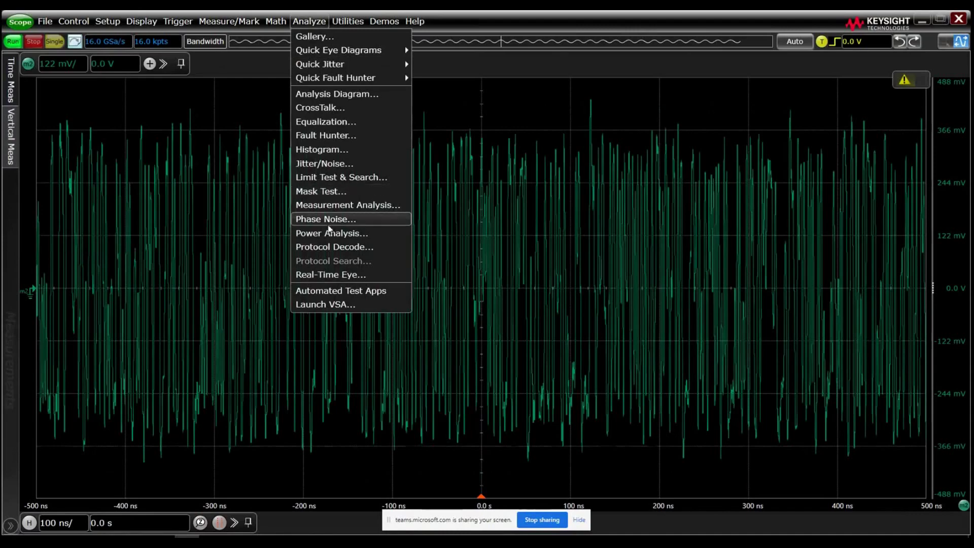
{"action": "left_click", "coordinate": [334, 253]}
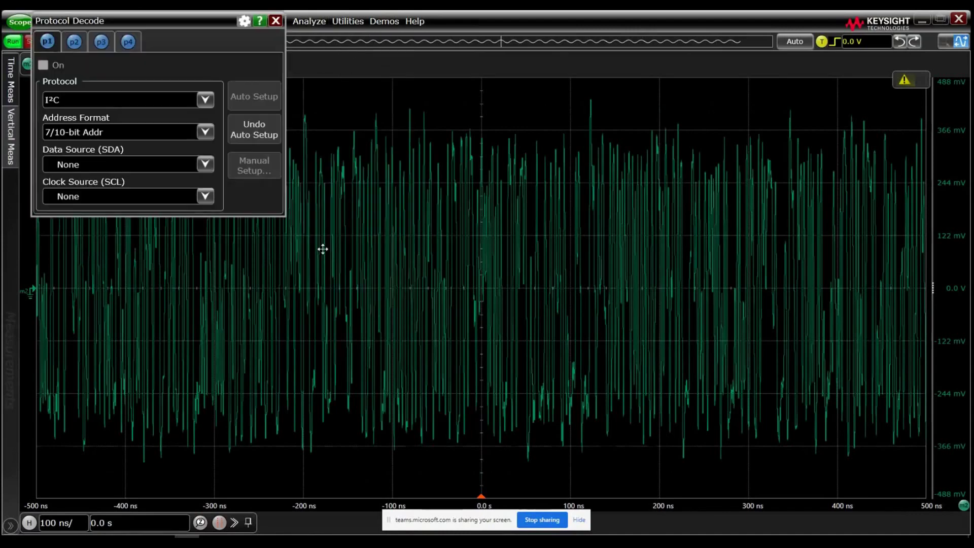
{"action": "left_click", "coordinate": [93, 100]}
{"action": "scroll", "coordinate": [96, 128], "scroll_direction": "up", "scroll_amount": 5}
{"action": "scroll", "coordinate": [117, 132], "scroll_direction": "up", "scroll_amount": 2}
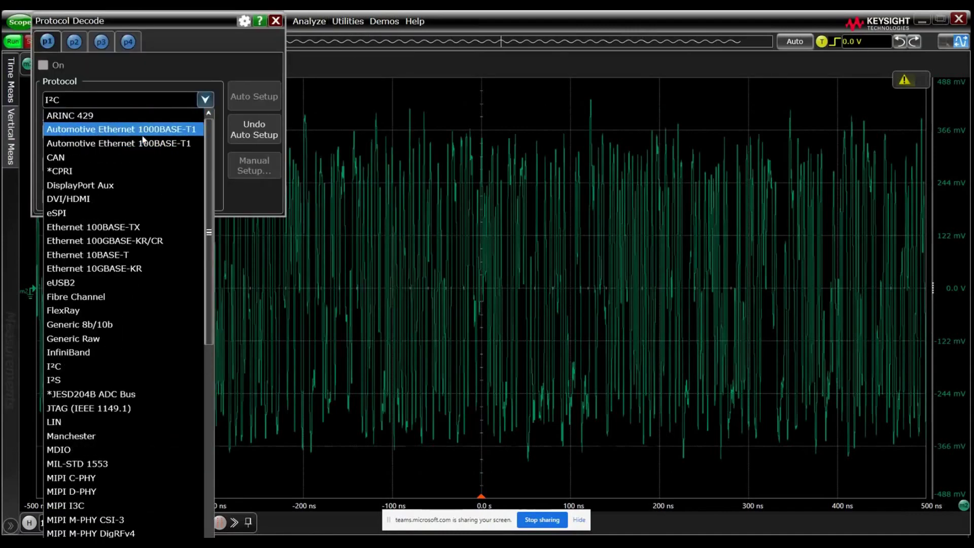
{"action": "left_click", "coordinate": [142, 129]}
{"action": "left_click", "coordinate": [141, 135]}
{"action": "left_click", "coordinate": [136, 162]}
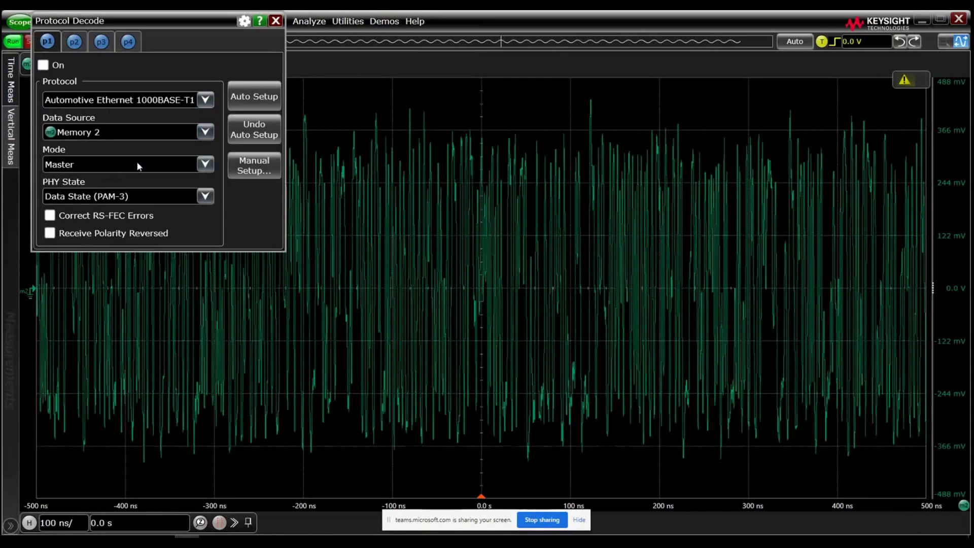
Step: Run auto setup for the Memory 2 decode with RS-FEC error correction on, and enable reversed receive polarity
{"action": "left_click", "coordinate": [257, 98]}
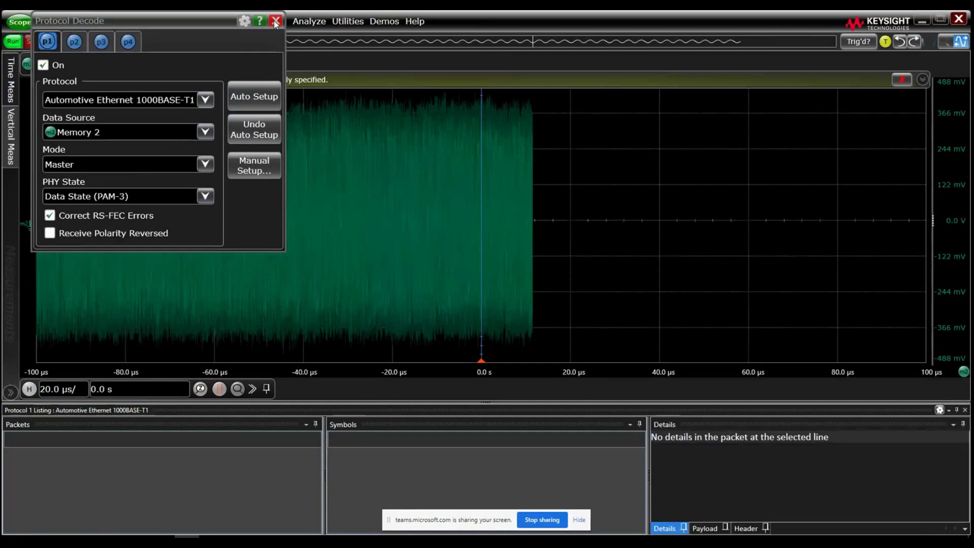
{"action": "left_click_drag", "start_coordinate": [453, 401], "coordinate": [440, 324]}
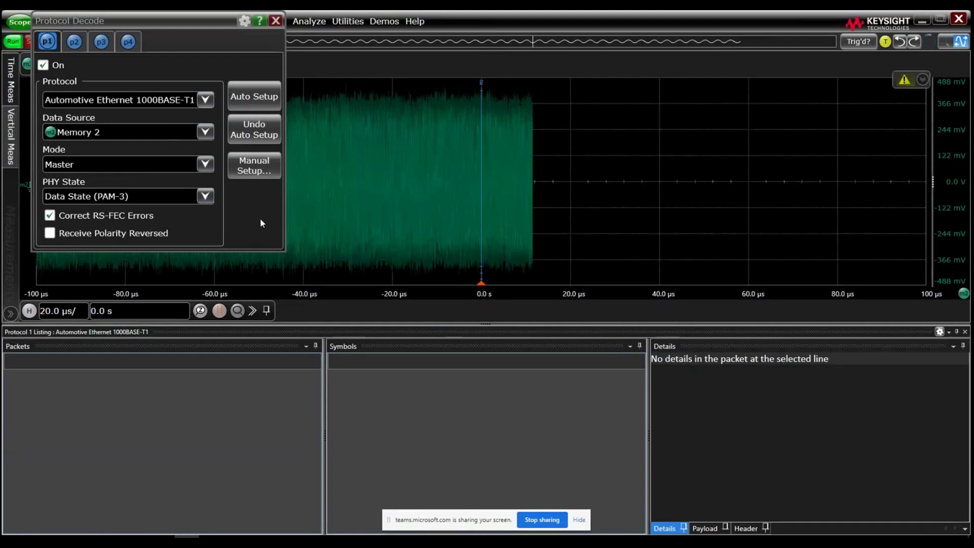
{"action": "left_click", "coordinate": [50, 235]}
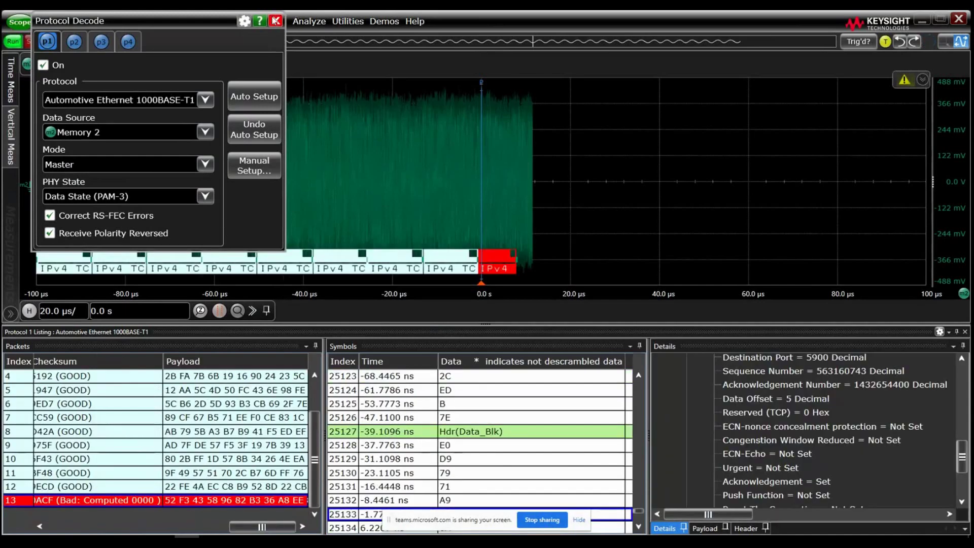
Step: Check the RS-FEC error correction setting of decode p1 and examine the FEC, FCS CRC and Checksum columns of the packet list
{"action": "left_click", "coordinate": [275, 20]}
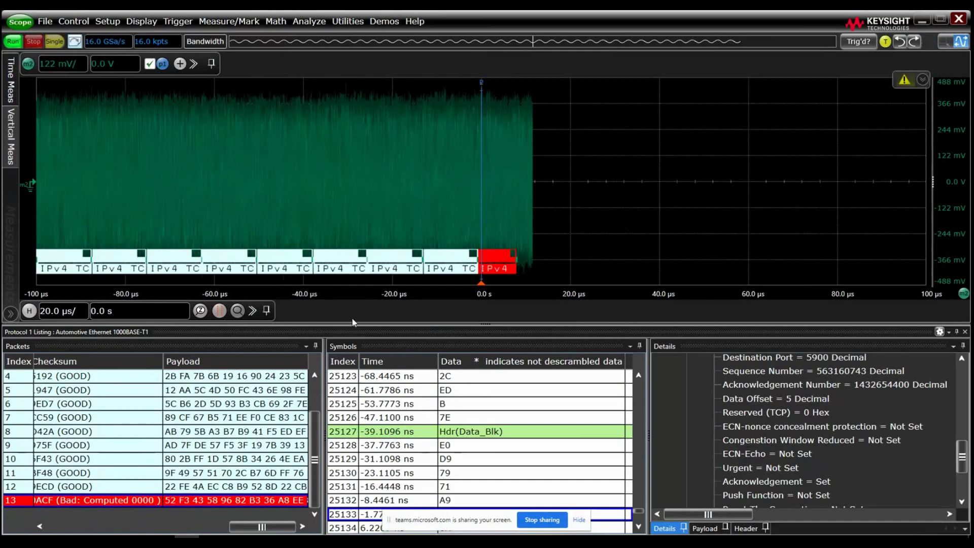
{"action": "scroll", "coordinate": [217, 419], "scroll_direction": "up", "scroll_amount": 1}
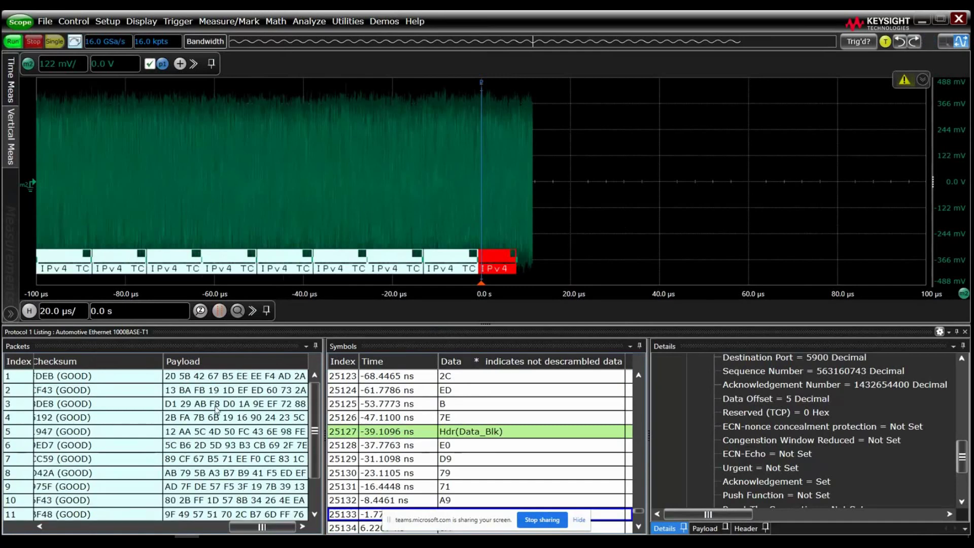
{"action": "left_click_drag", "start_coordinate": [252, 528], "coordinate": [43, 530]}
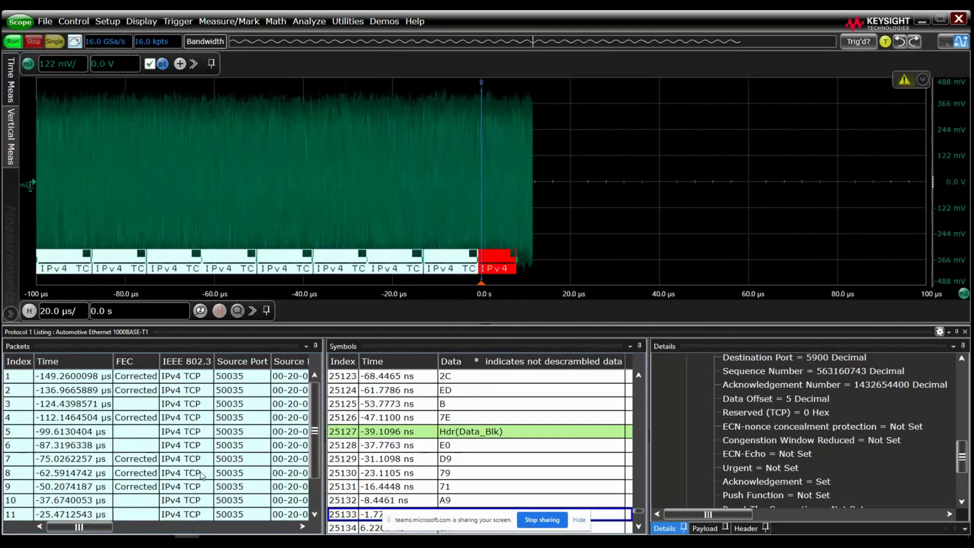
{"action": "left_click", "coordinate": [305, 23]}
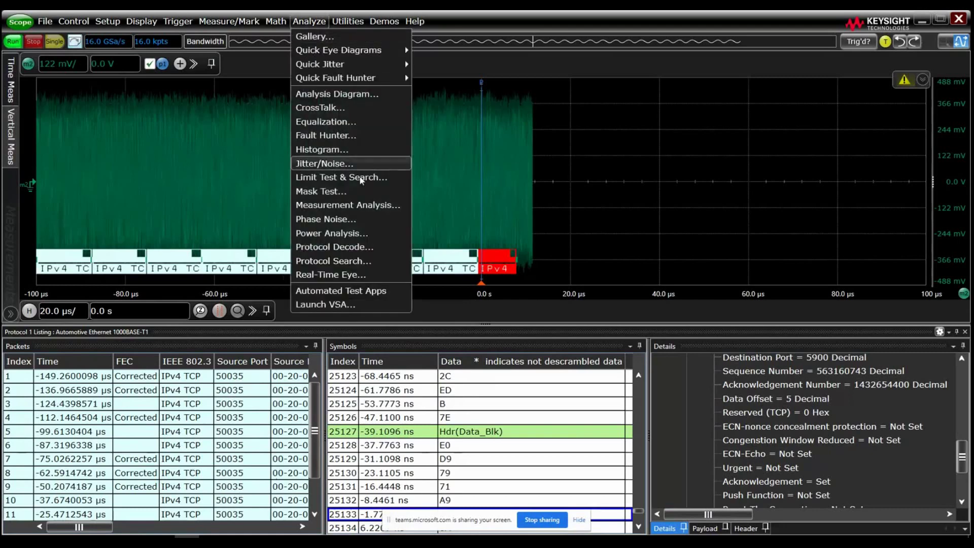
{"action": "left_click", "coordinate": [360, 251]}
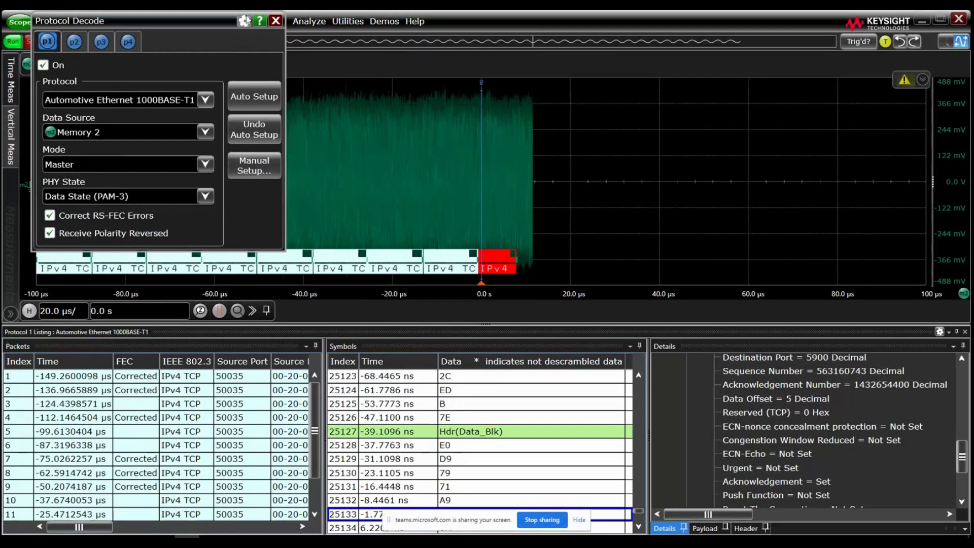
{"action": "left_click", "coordinate": [276, 21]}
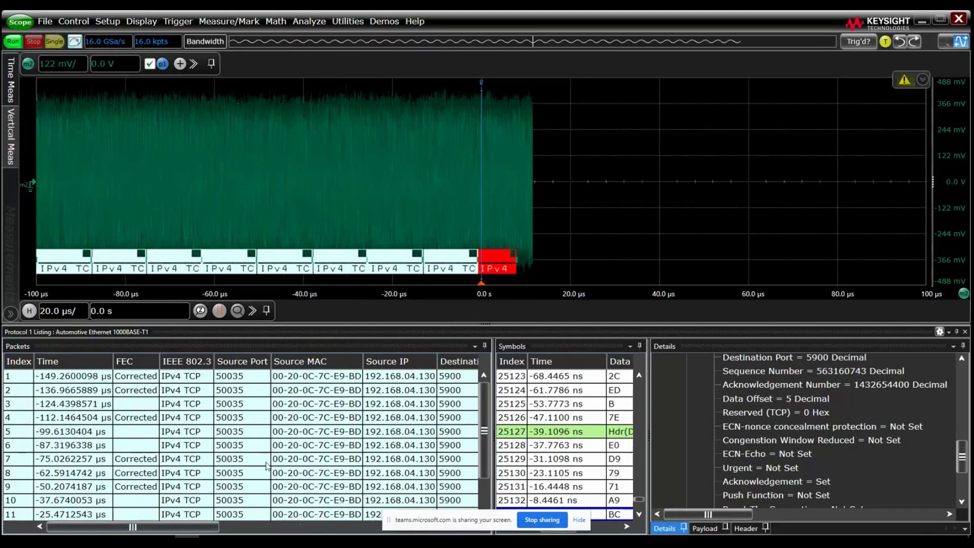
{"action": "left_click_drag", "start_coordinate": [201, 528], "coordinate": [405, 535]}
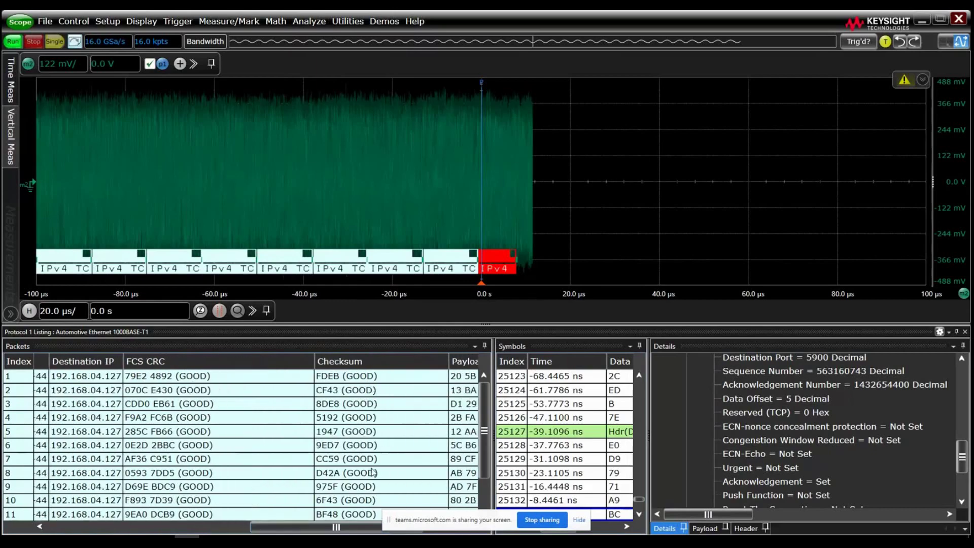
{"action": "mouse_move", "coordinate": [280, 528]}
{"action": "left_mouse_down"}
{"action": "mouse_move", "coordinate": [156, 523]}
{"action": "mouse_move", "coordinate": [287, 532]}
{"action": "left_mouse_up"}
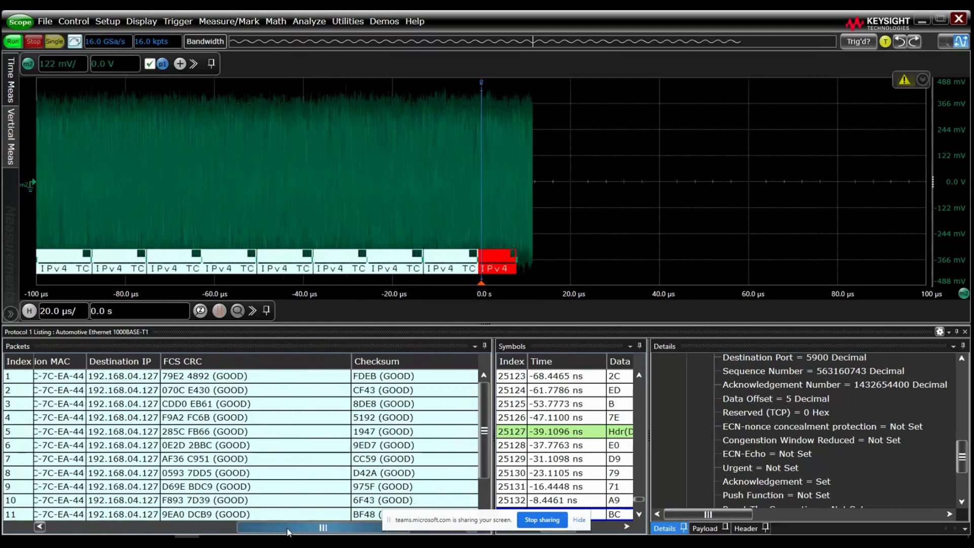
Step: Turn off RS-FEC error correction for the Memory 2 protocol decode
{"action": "left_click", "coordinate": [309, 21]}
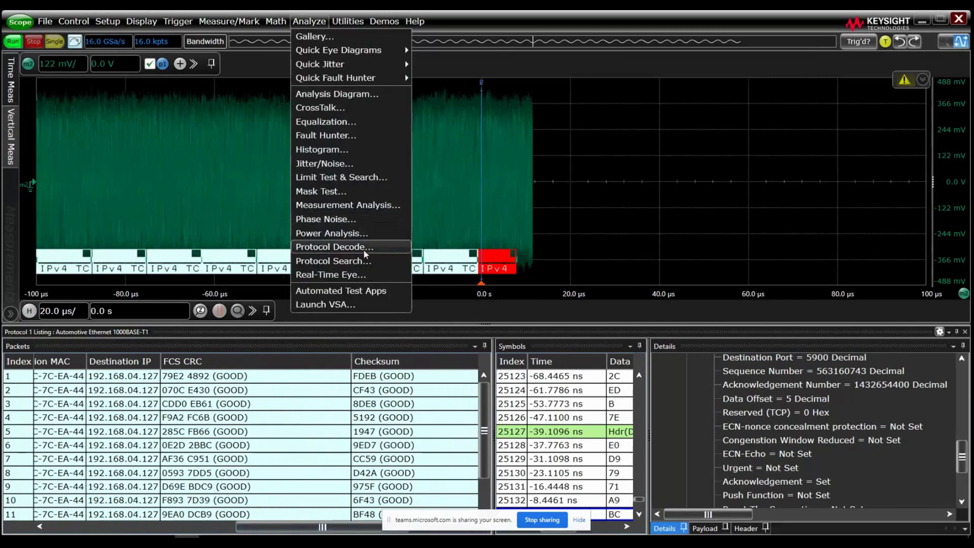
{"action": "left_click", "coordinate": [364, 248]}
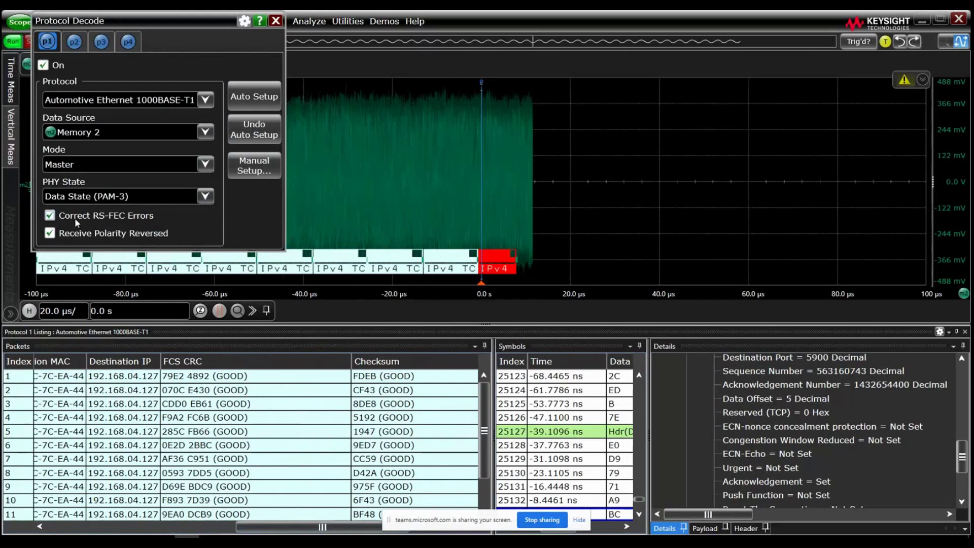
{"action": "left_click", "coordinate": [49, 216]}
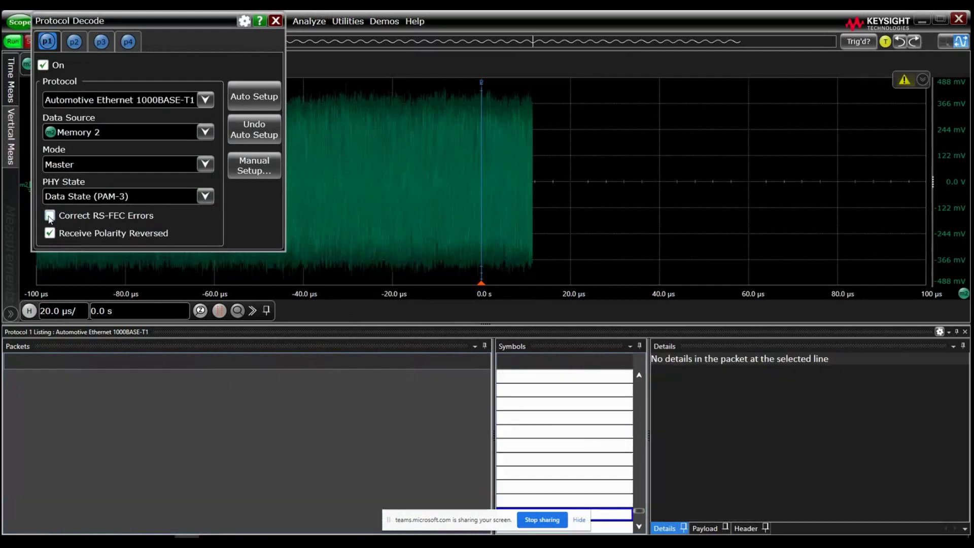
{"action": "left_click", "coordinate": [275, 21]}
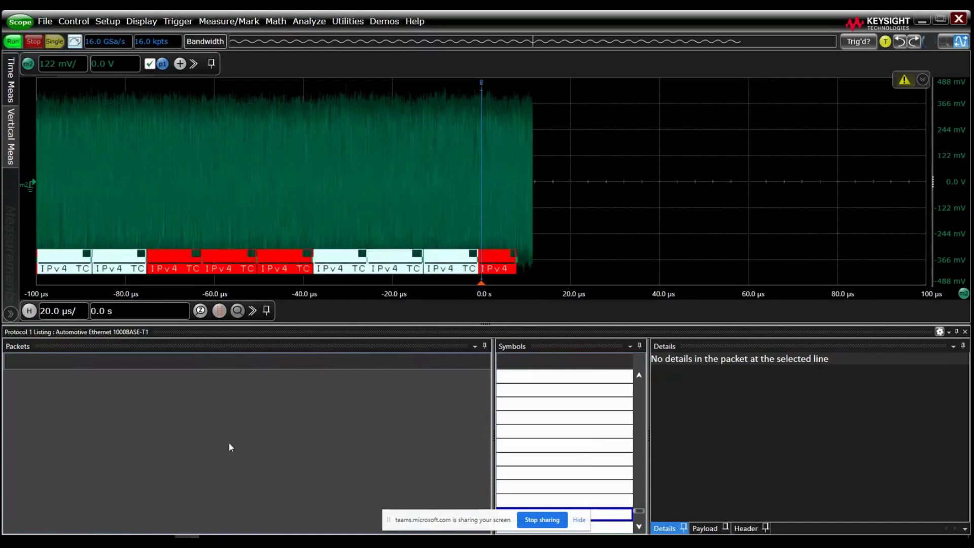
Step: Examine the FCS CRC, Checksum and FEC columns of the packets decoded without RS-FEC correction
{"action": "scroll", "coordinate": [205, 445], "scroll_direction": "up", "scroll_amount": 1}
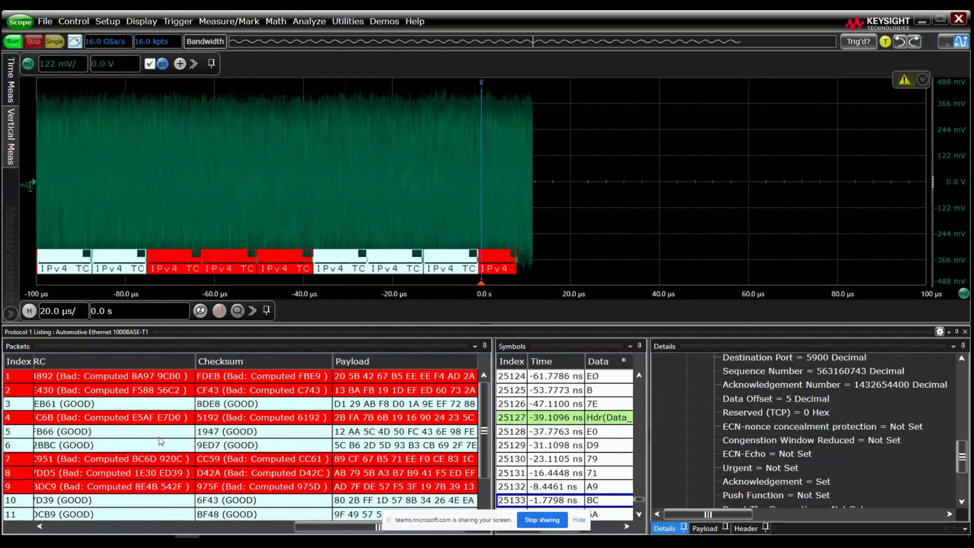
{"action": "left_click", "coordinate": [322, 529]}
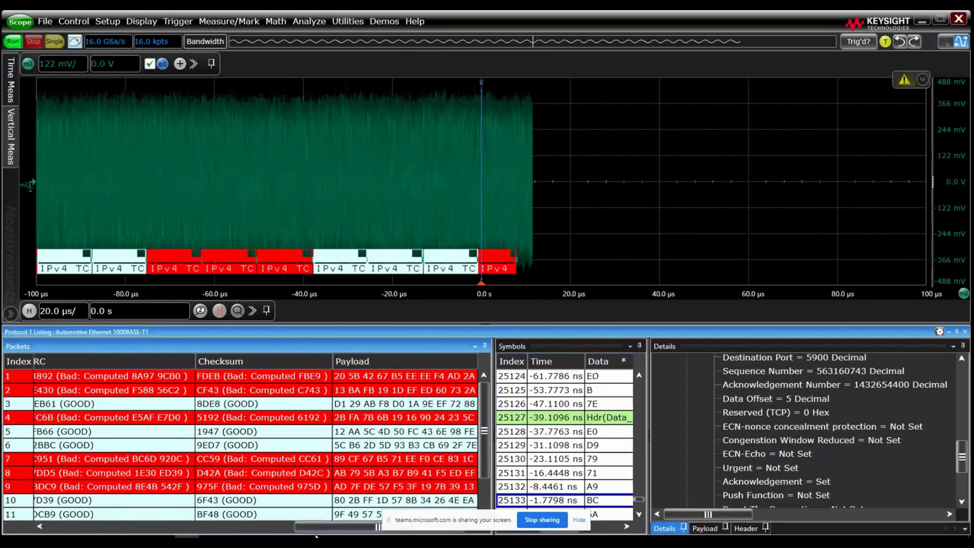
{"action": "left_click_drag", "start_coordinate": [322, 531], "coordinate": [278, 530]}
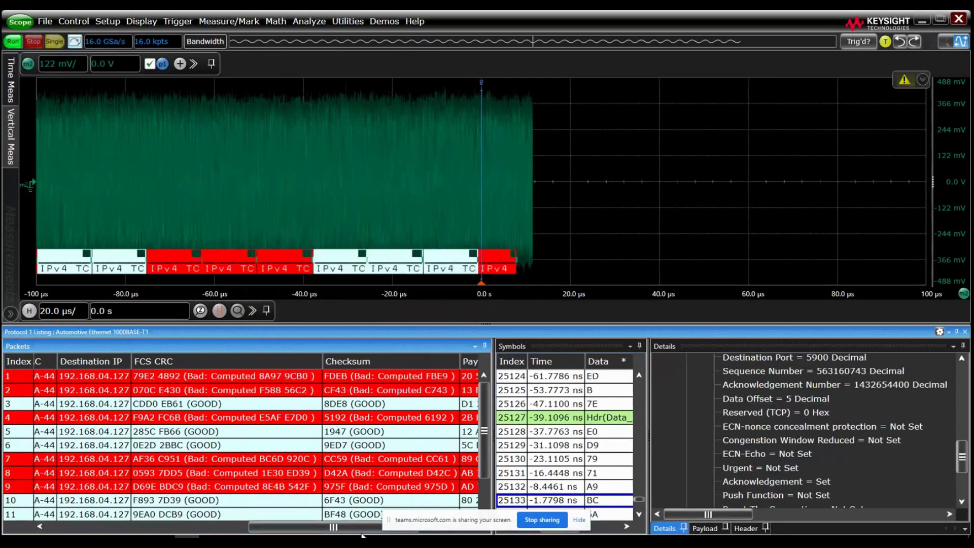
{"action": "left_click_drag", "start_coordinate": [347, 531], "coordinate": [143, 530]}
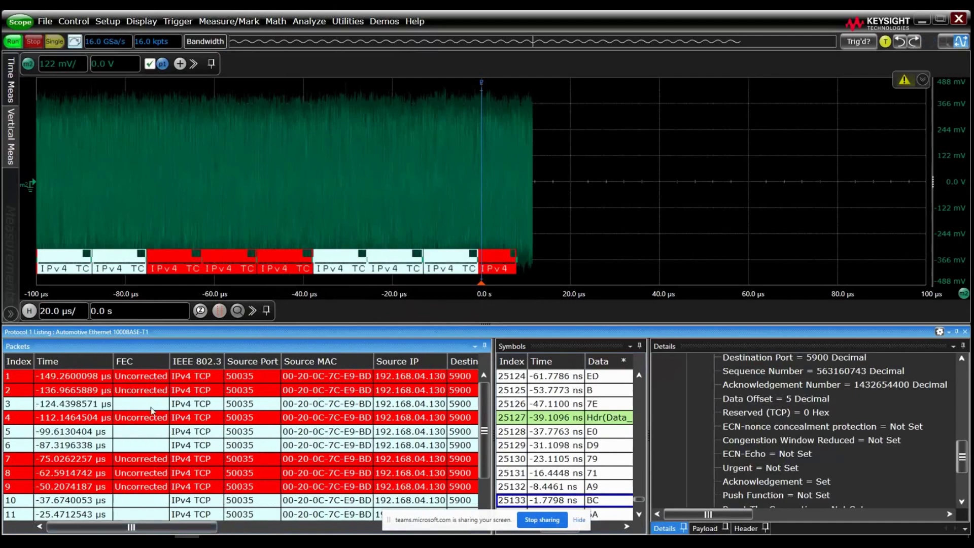